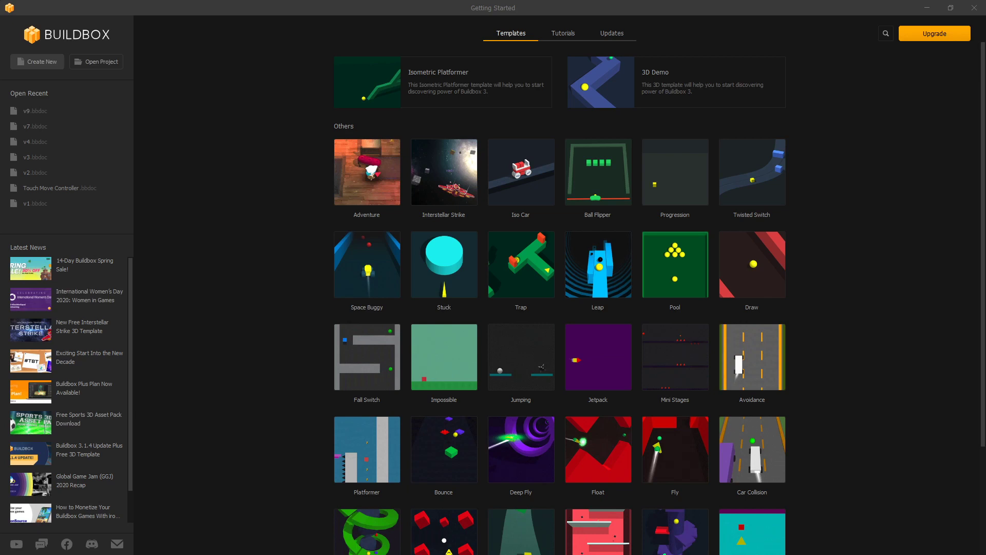
Step: Create a new Default3D project from the 3D Game template and open its 3D World scene
{"action": "left_click", "coordinate": [42, 61]}
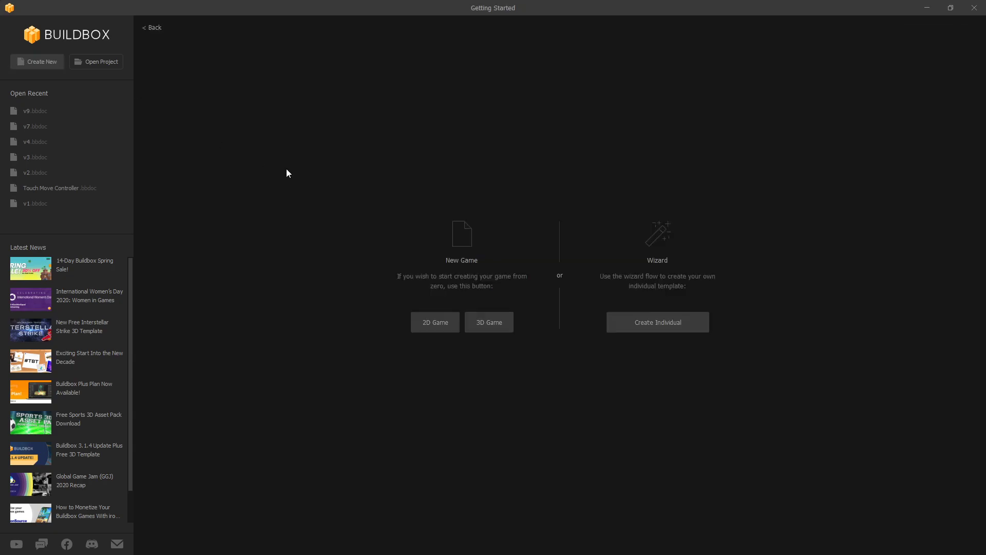
{"action": "left_click", "coordinate": [494, 322]}
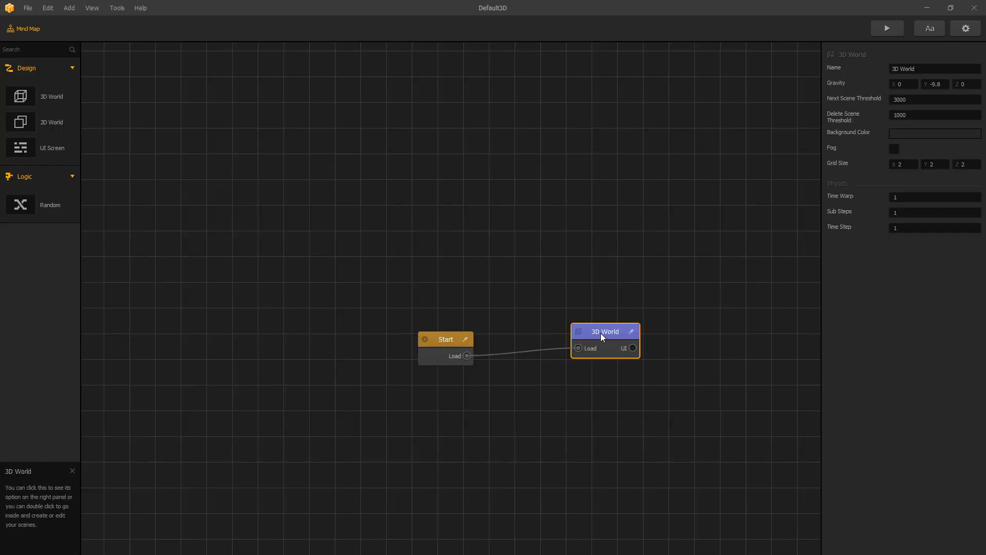
{"action": "double_click", "coordinate": [602, 335]}
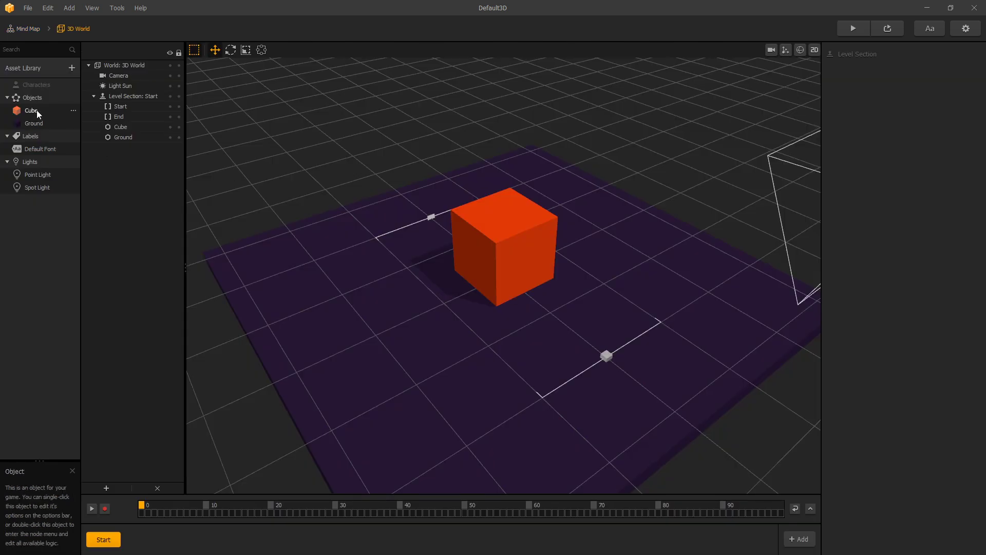
Step: Duplicate the Ground asset and rename the copy Finsh
{"action": "left_click", "coordinate": [46, 125]}
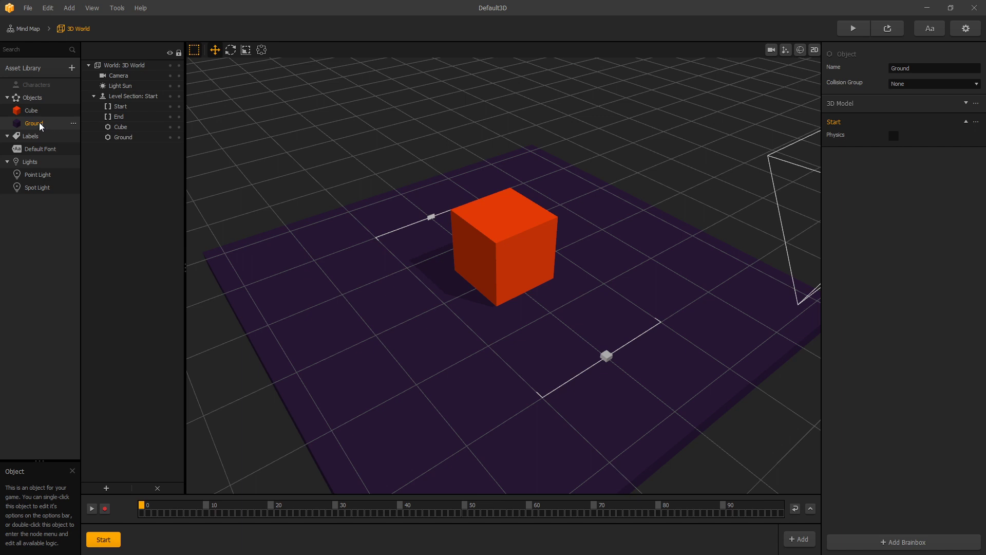
{"action": "key", "text": "d"}
{"action": "key", "text": "d"}
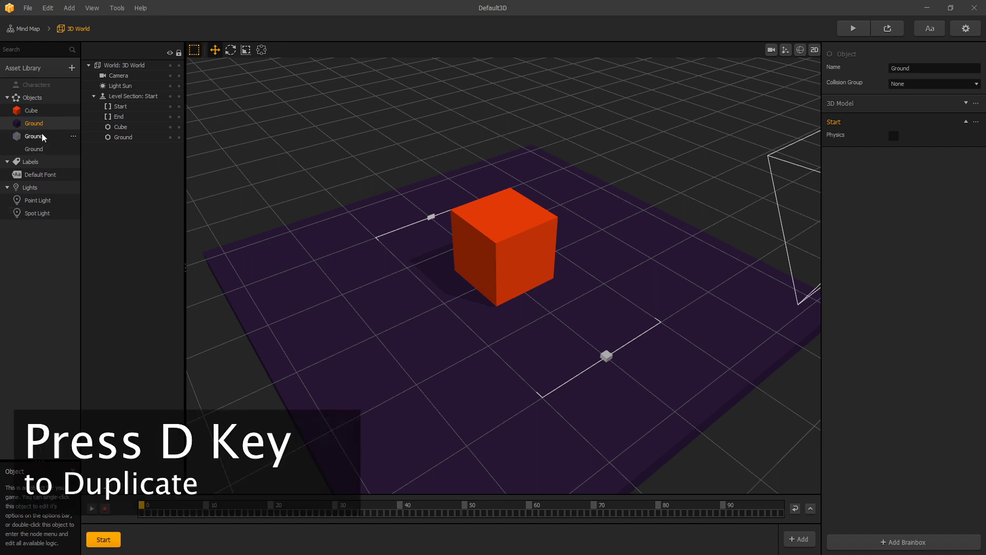
{"action": "left_click", "coordinate": [44, 137]}
{"action": "left_click", "coordinate": [919, 68]}
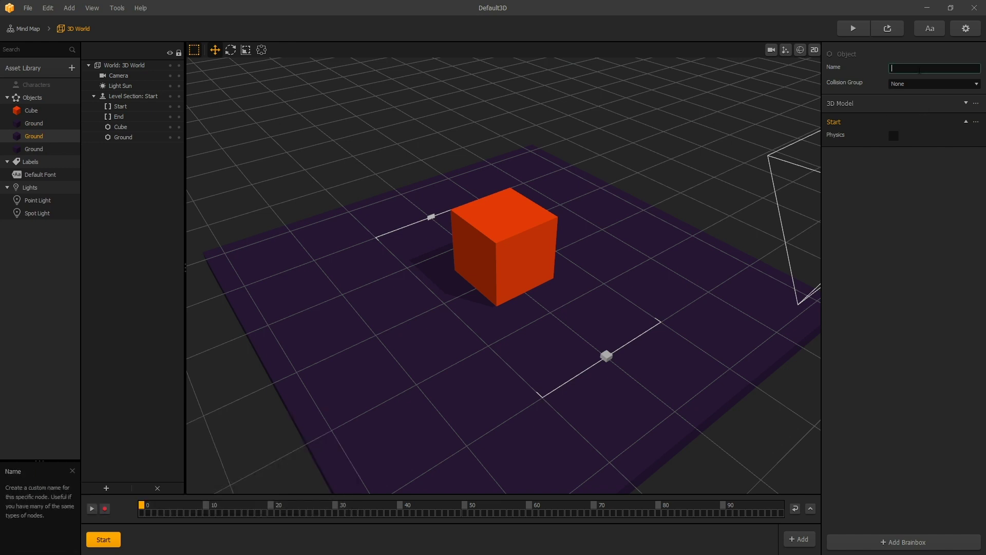
{"action": "type", "text": "Finsh"}
Step: Colour Finsh green and give it Static physics
{"action": "left_click", "coordinate": [965, 103]}
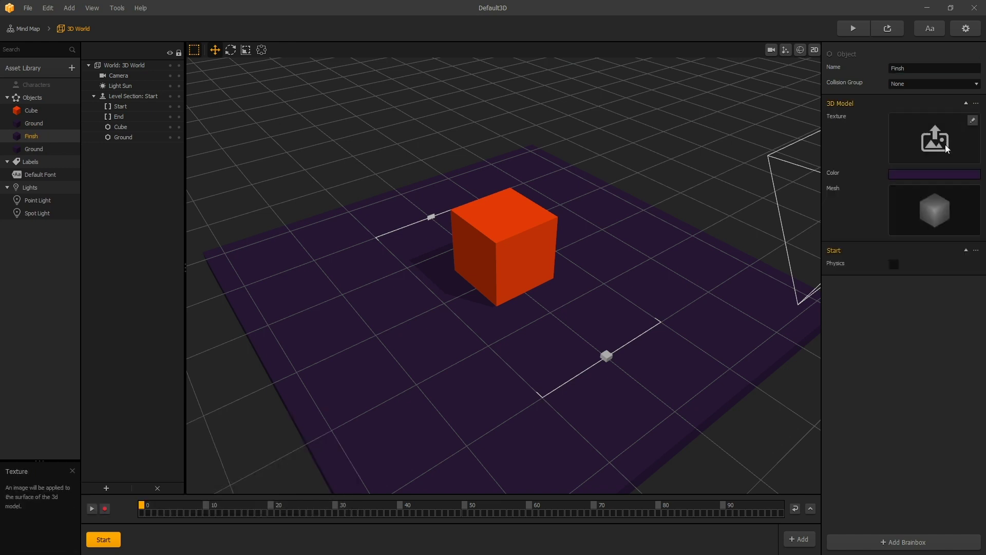
{"action": "left_click", "coordinate": [908, 175]}
{"action": "left_click", "coordinate": [431, 193]}
{"action": "left_click", "coordinate": [585, 371]}
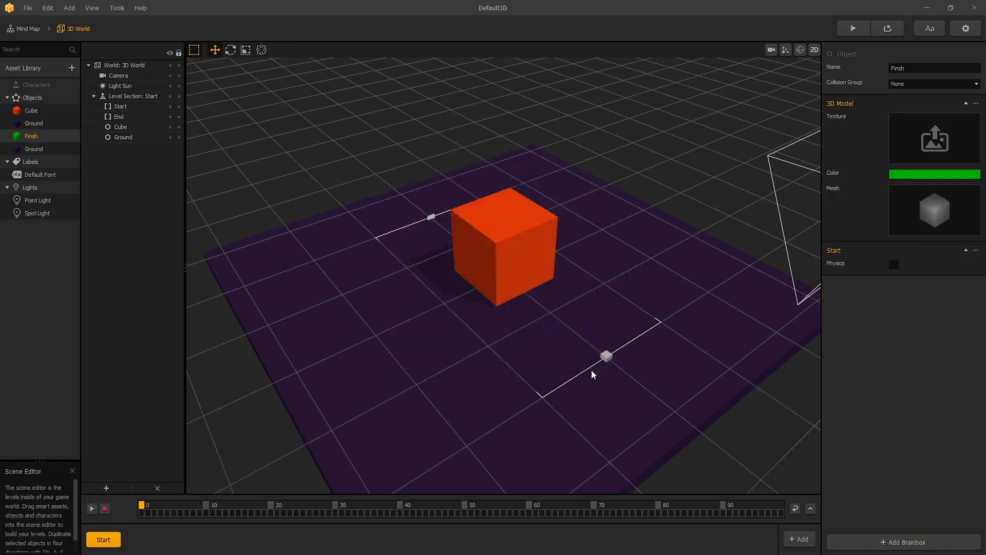
{"action": "left_click", "coordinate": [893, 264]}
{"action": "left_click", "coordinate": [907, 282]}
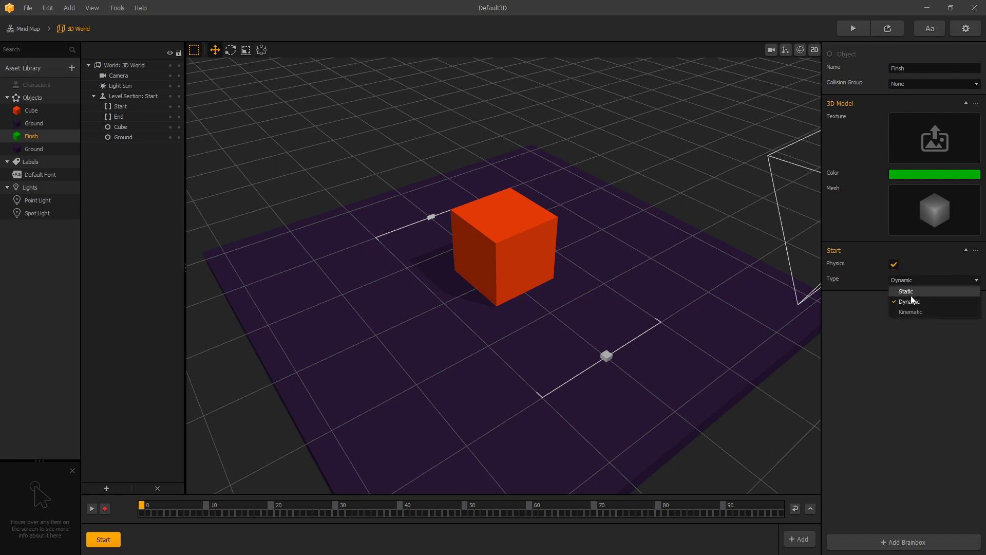
{"action": "left_click", "coordinate": [910, 295]}
Step: Rename the other Ground copy Obj, colour it orange, and make Cube a character
{"action": "left_click", "coordinate": [60, 149]}
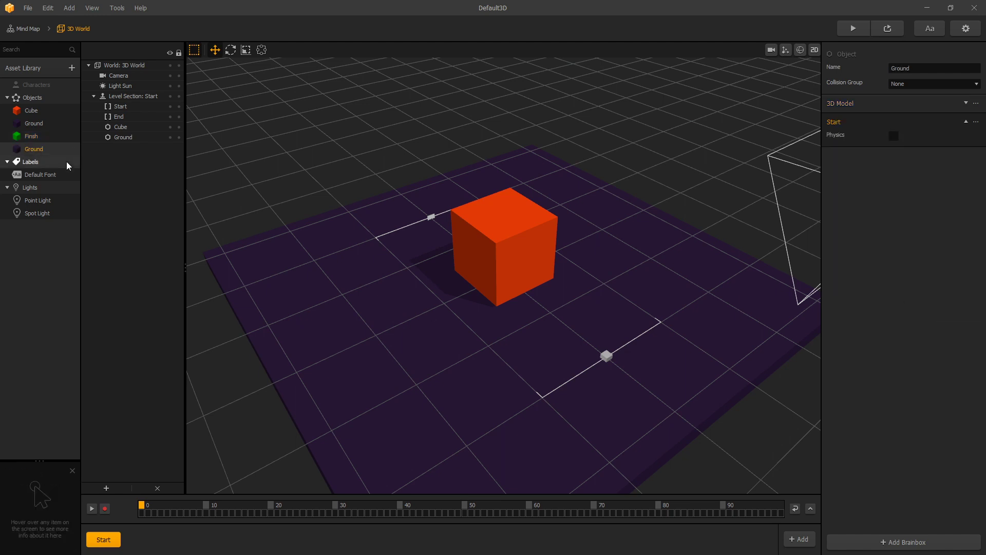
{"action": "left_click", "coordinate": [918, 67]}
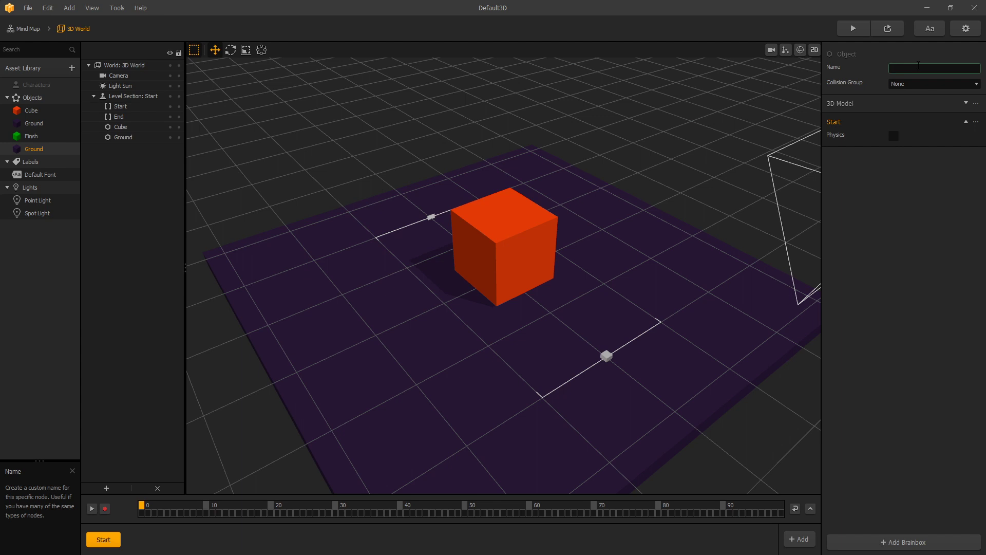
{"action": "type", "text": "Obj"}
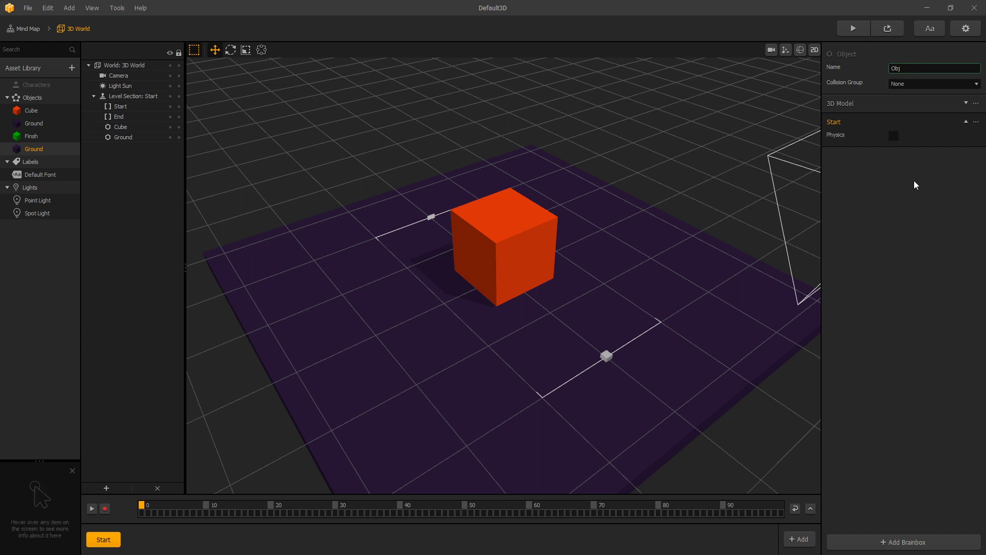
{"action": "key", "text": "Return"}
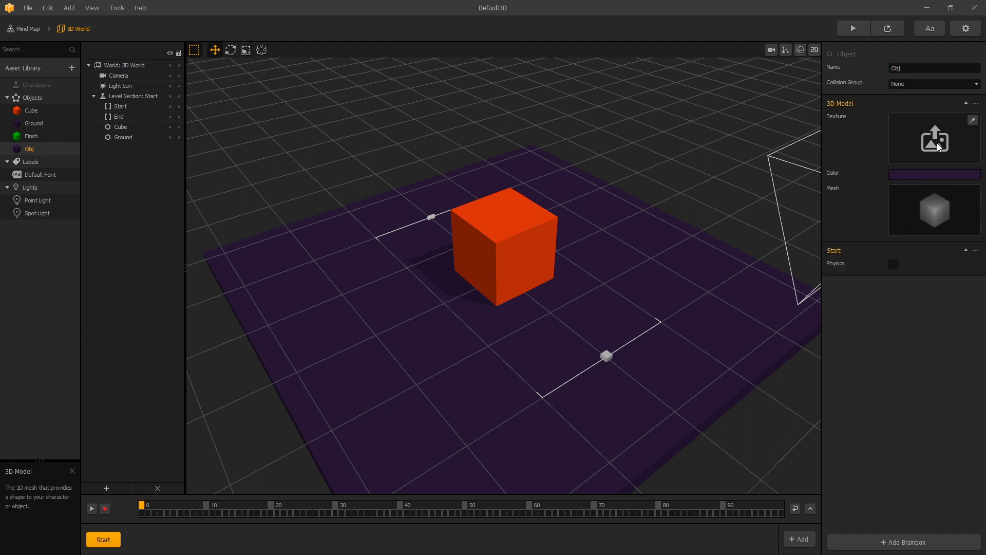
{"action": "left_click", "coordinate": [941, 173]}
{"action": "left_click", "coordinate": [445, 229]}
{"action": "left_click", "coordinate": [588, 372]}
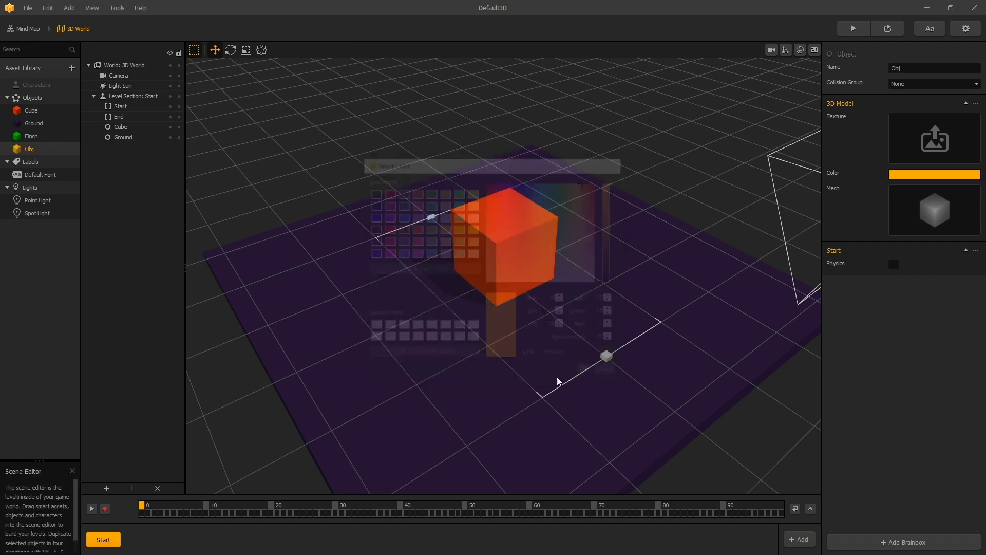
{"action": "left_click", "coordinate": [32, 111]}
{"action": "left_click_drag", "start_coordinate": [38, 115], "coordinate": [35, 85]}
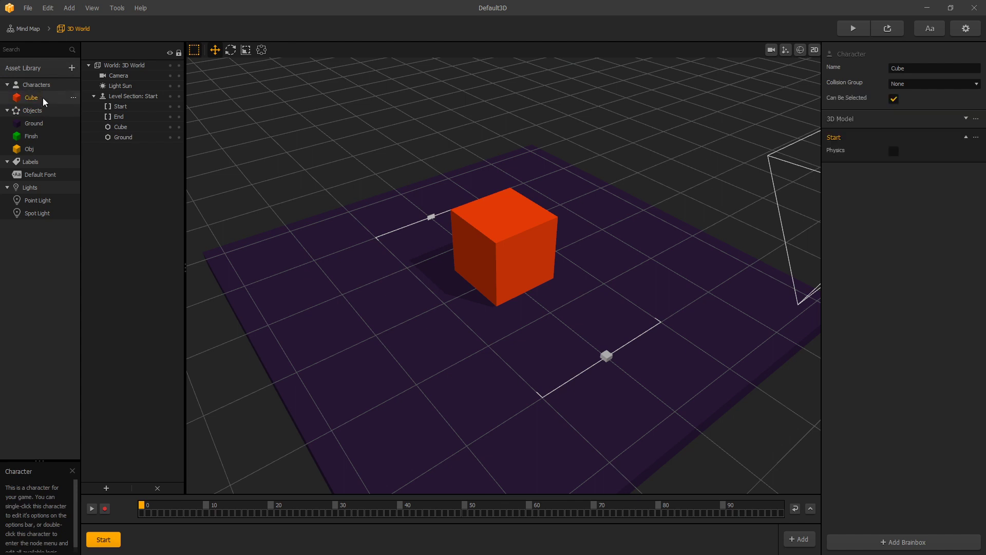
Step: Set the camera's Position Follow to Character
{"action": "left_click", "coordinate": [118, 76]}
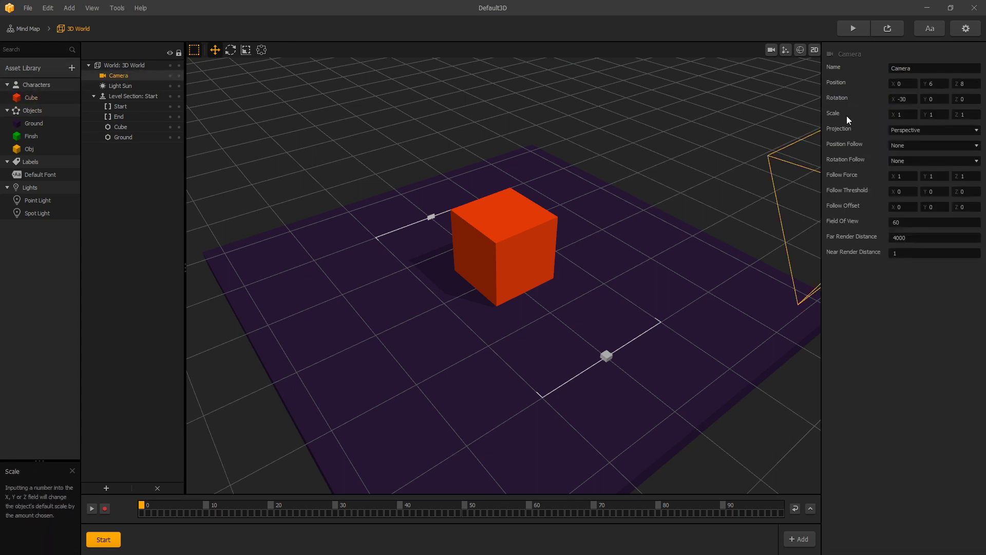
{"action": "left_click", "coordinate": [918, 146]}
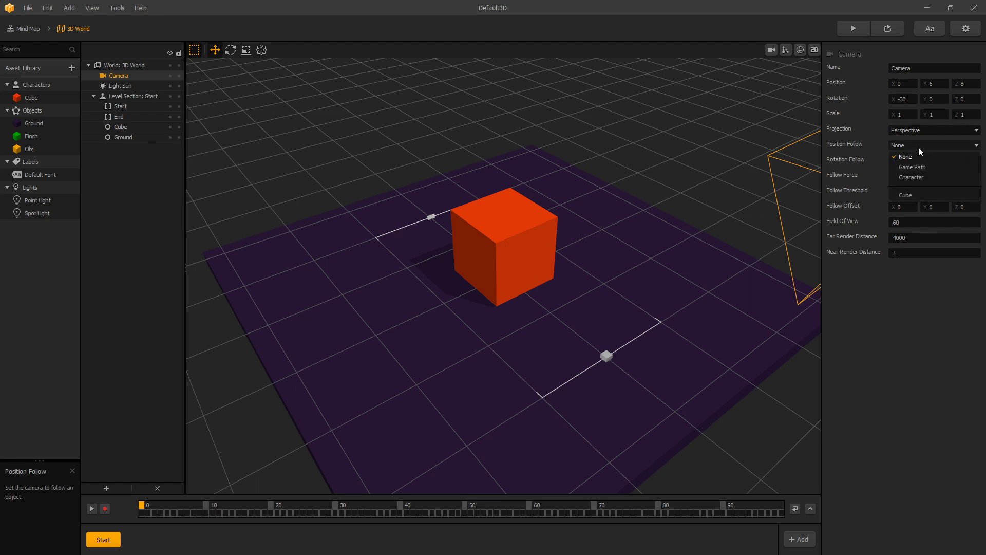
{"action": "left_click", "coordinate": [927, 177]}
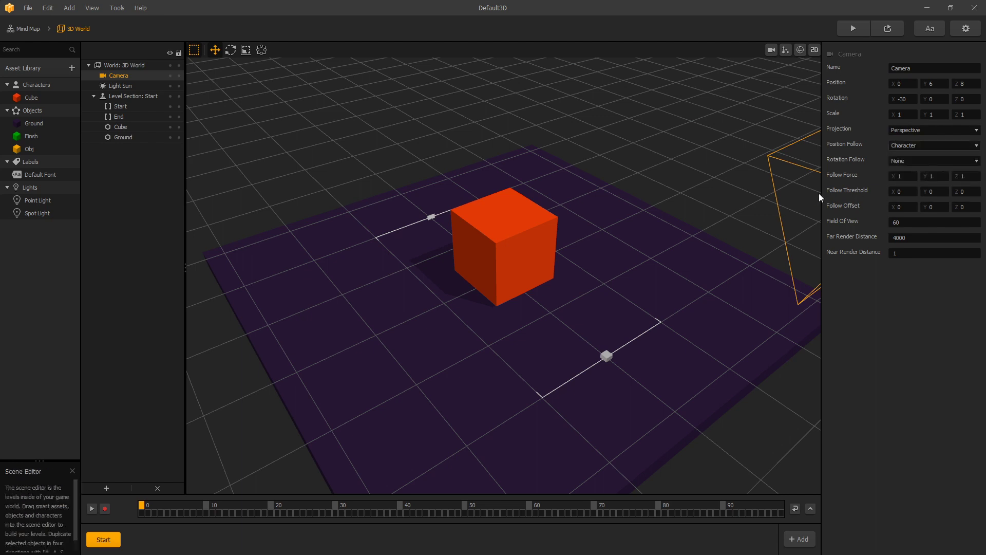
{"action": "left_click", "coordinate": [269, 190]}
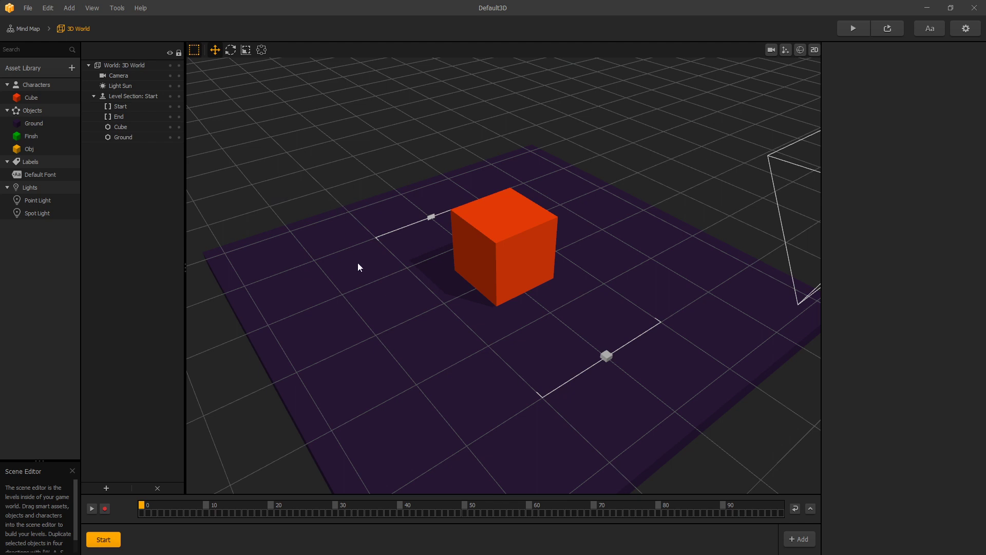
{"action": "scroll", "coordinate": [349, 266], "scroll_direction": "down", "scroll_amount": 3}
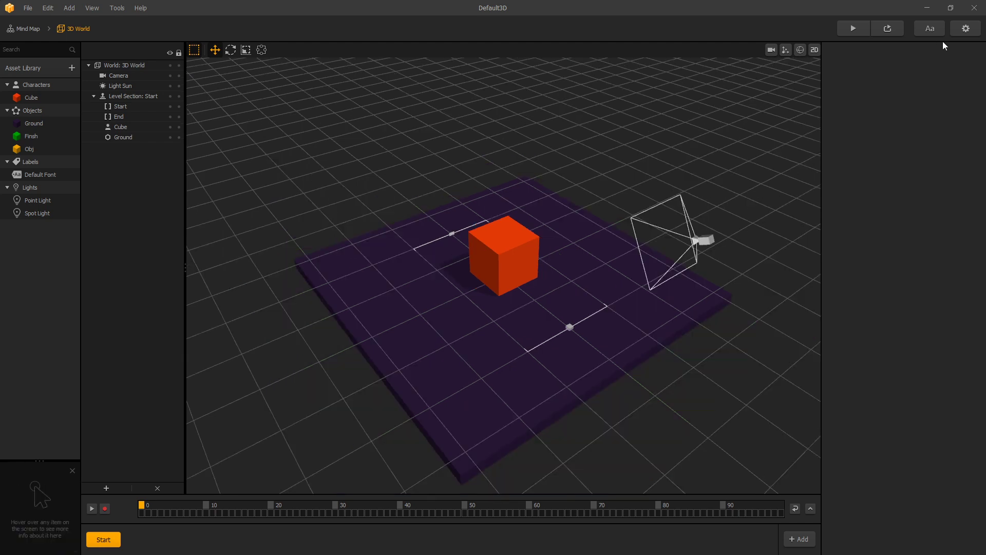
Step: Set the game orientation to Landscape and place a Default Font label beside the cube
{"action": "left_click", "coordinate": [965, 27]}
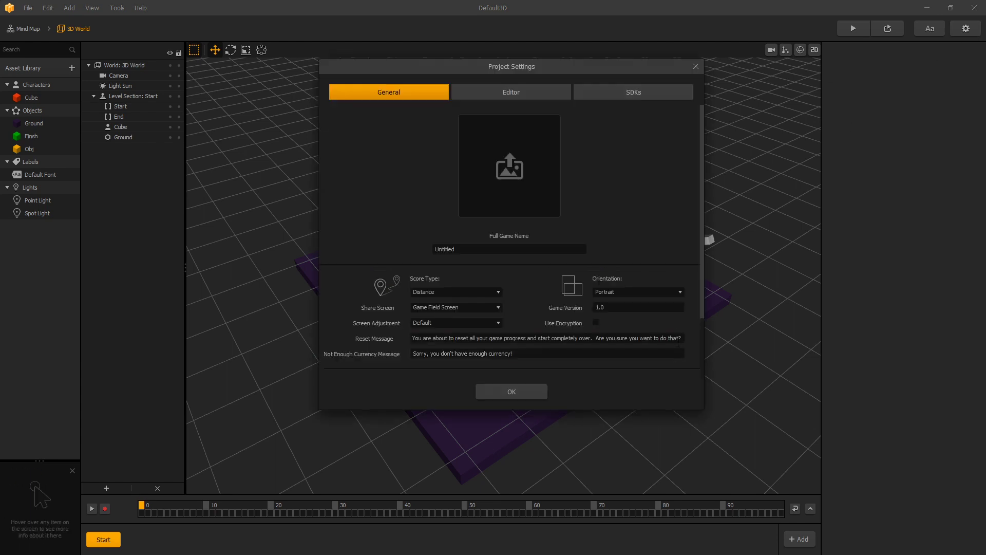
{"action": "left_click", "coordinate": [667, 291]}
{"action": "left_click", "coordinate": [629, 308]}
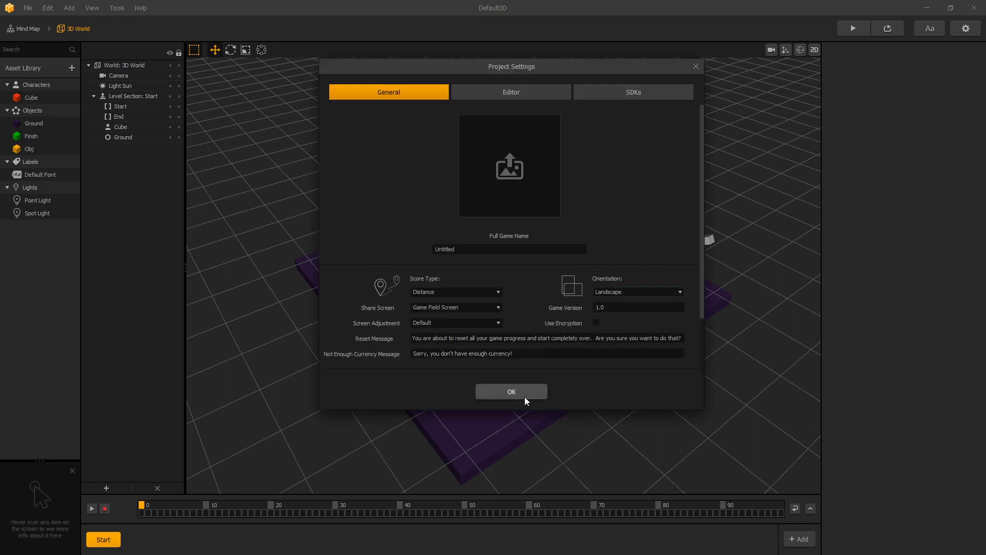
{"action": "left_click", "coordinate": [511, 392]}
{"action": "left_click_drag", "start_coordinate": [29, 178], "coordinate": [393, 250]}
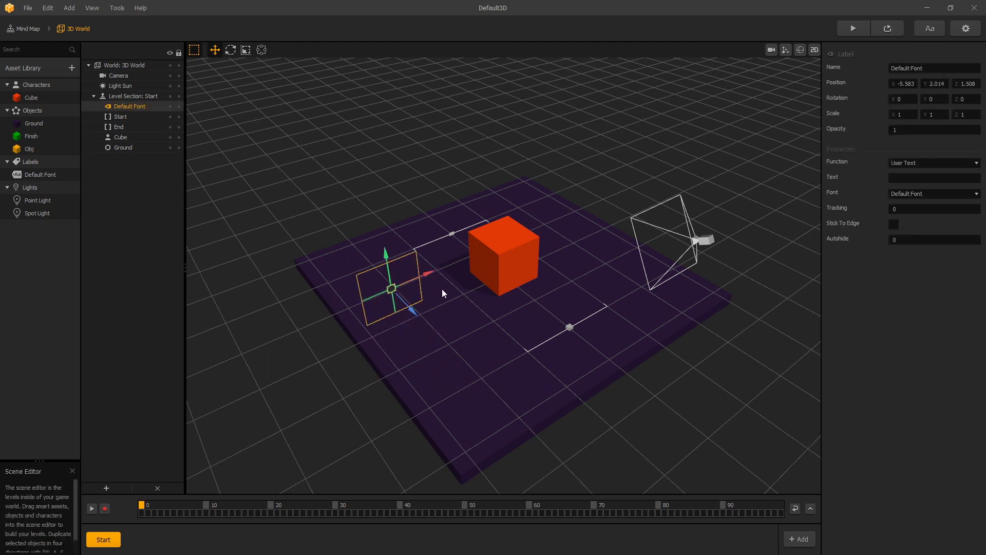
Step: Change the label's text to Start
{"action": "left_click", "coordinate": [934, 178]}
{"action": "type", "text": "Start"}
{"action": "left_click", "coordinate": [437, 314]}
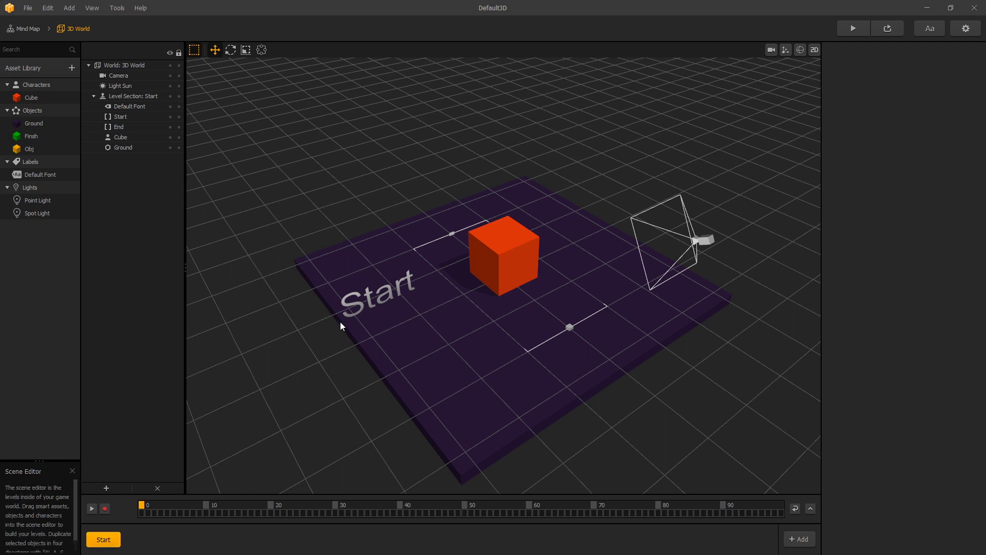
Step: Rename the Start level section to 1 and select the cube in the scene
{"action": "left_click", "coordinate": [133, 96]}
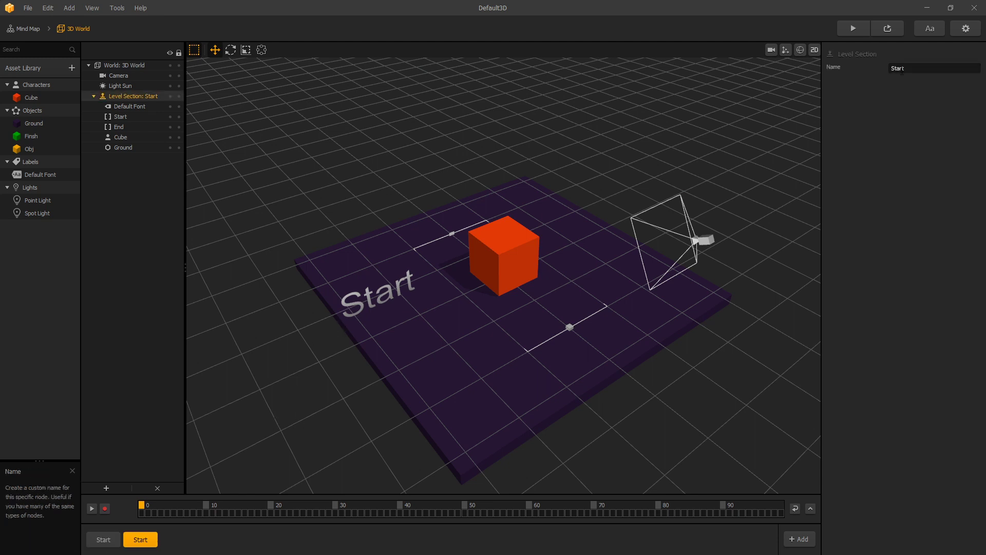
{"action": "double_click", "coordinate": [902, 68]}
{"action": "type", "text": "1"}
{"action": "key", "text": "Return"}
{"action": "left_click", "coordinate": [510, 250]}
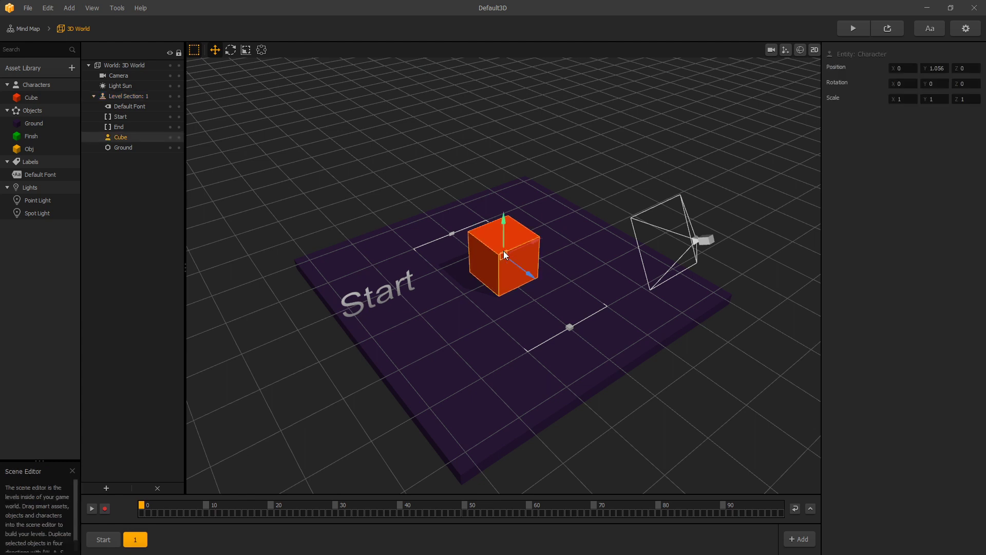
Step: Delete the cube and change the label text to Level 1
{"action": "key", "text": "Delete"}
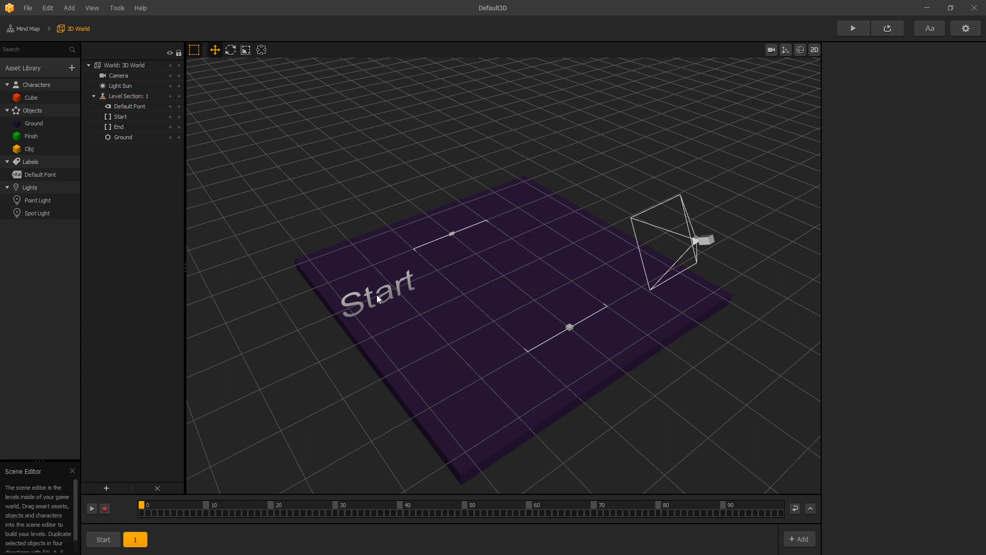
{"action": "left_click", "coordinate": [377, 295]}
{"action": "left_click", "coordinate": [927, 177]}
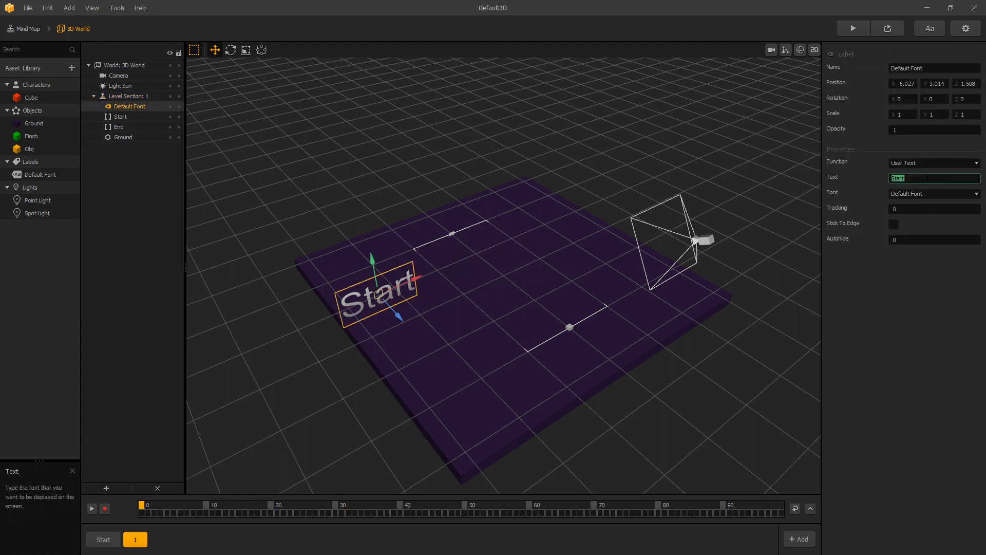
{"action": "type", "text": "Level 1"}
{"action": "key", "text": "Return"}
Step: Stretch the ground about four times longer and move the End border to its far end
{"action": "key", "text": "r"}
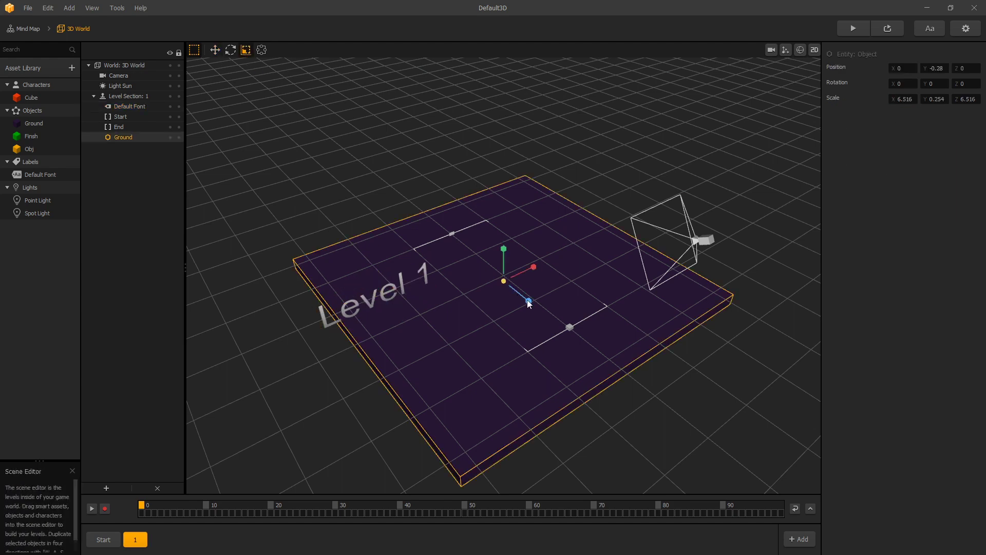
{"action": "left_click_drag", "start_coordinate": [528, 301], "coordinate": [612, 356]}
{"action": "scroll", "coordinate": [612, 355], "scroll_direction": "down", "scroll_amount": 3}
{"action": "key", "text": "w"}
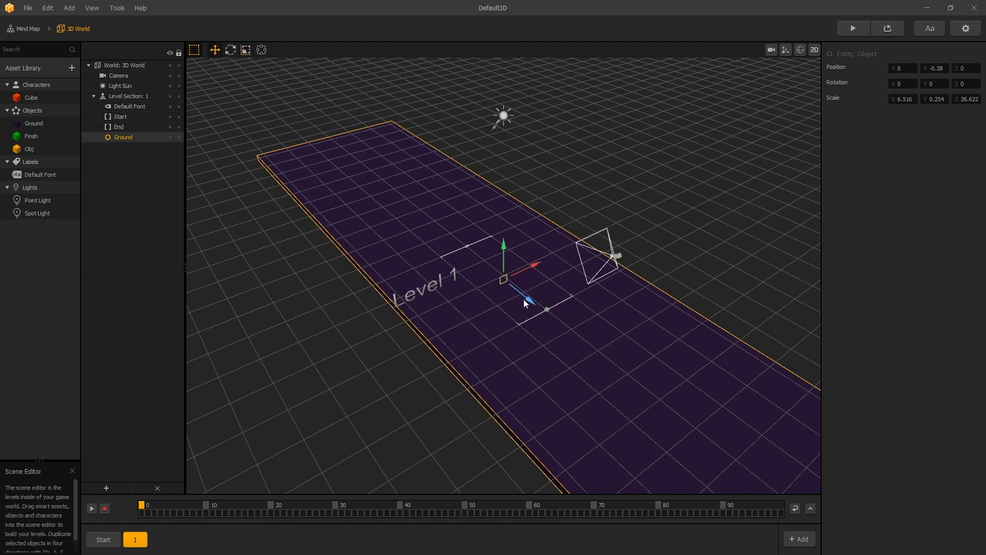
{"action": "left_click_drag", "start_coordinate": [523, 299], "coordinate": [373, 176]}
{"action": "left_click", "coordinate": [466, 246]}
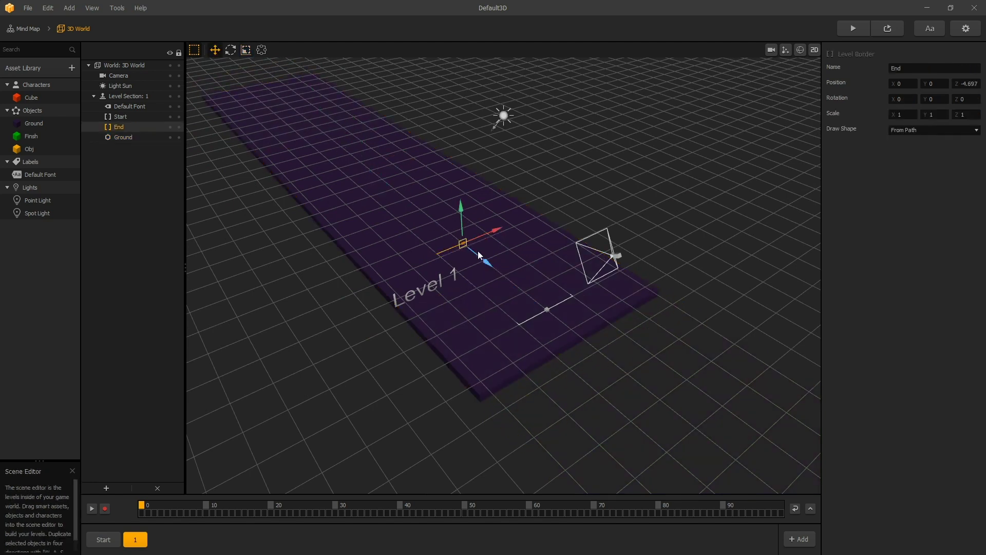
{"action": "left_click_drag", "start_coordinate": [478, 250], "coordinate": [267, 105]}
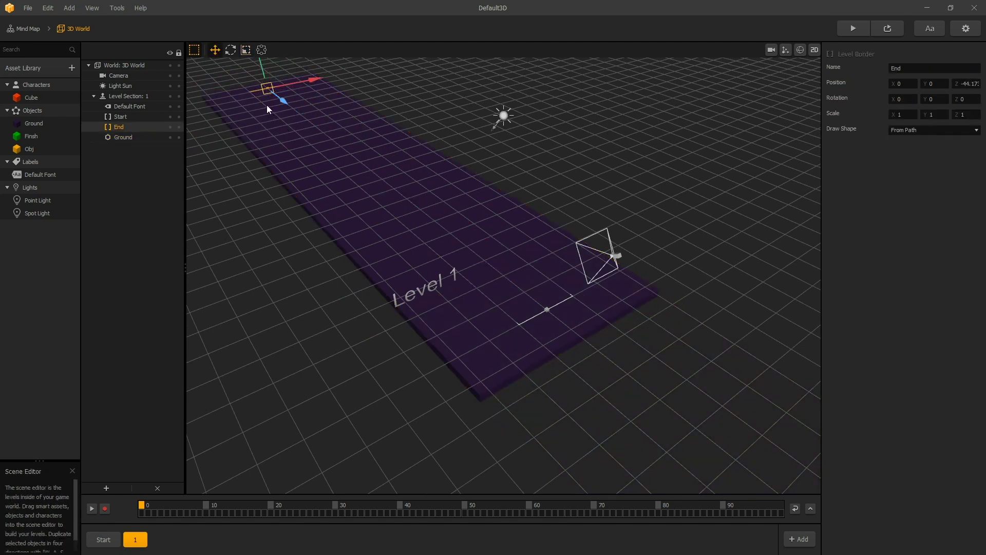
Step: Place the Finsh bar at the level's far end, scaled along X, and add an Obj block
{"action": "left_click_drag", "start_coordinate": [31, 136], "coordinate": [592, 37]}
{"action": "key", "text": "r"}
{"action": "left_click_drag", "start_coordinate": [29, 149], "coordinate": [329, 203]}
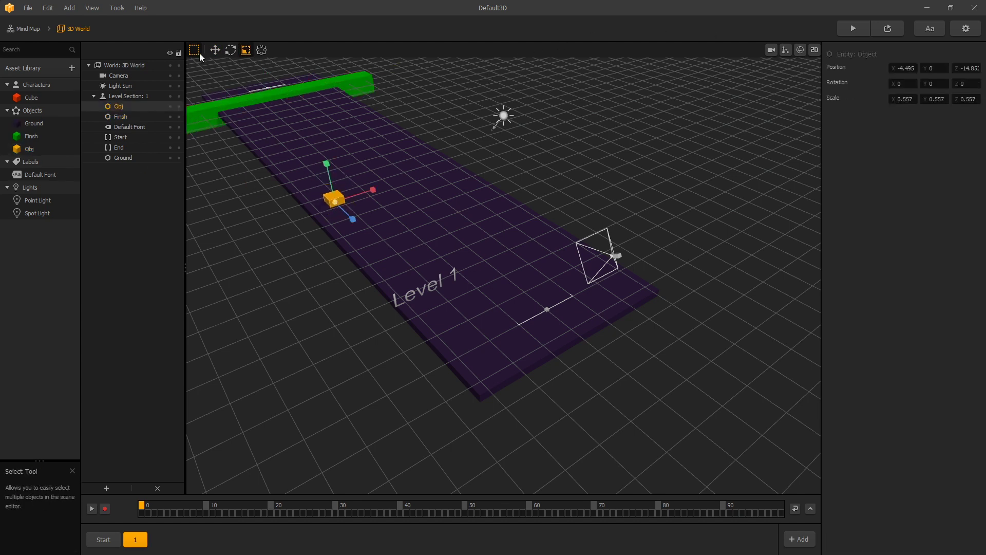
Step: Duplicate the Obj block into five obstacles spread along the track
{"action": "left_click", "coordinate": [214, 50]}
{"action": "key", "text": "d"}
{"action": "left_click_drag", "start_coordinate": [378, 182], "coordinate": [481, 170]}
{"action": "key", "text": "a"}
{"action": "key", "text": "w"}
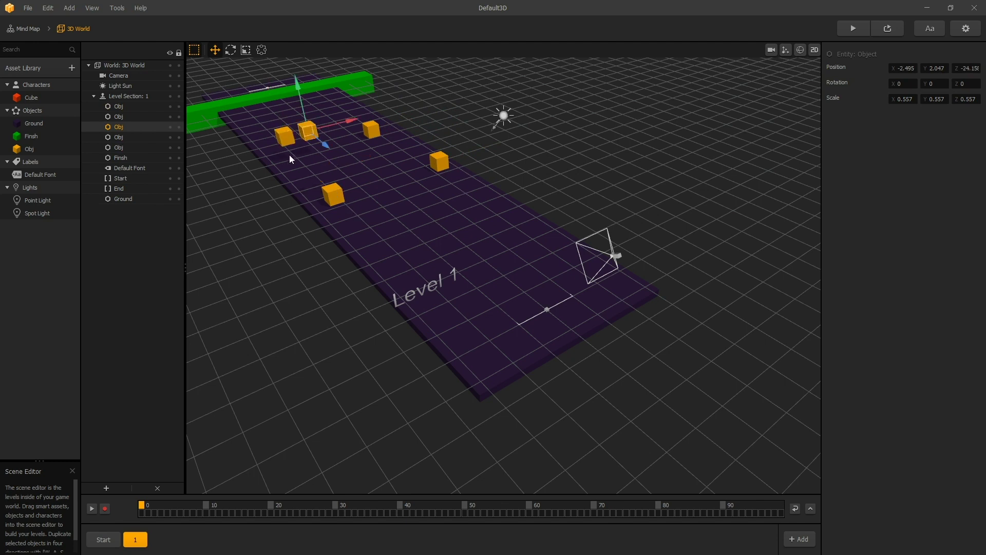
{"action": "left_click_drag", "start_coordinate": [288, 155], "coordinate": [330, 188]}
{"action": "left_click", "coordinate": [141, 542]}
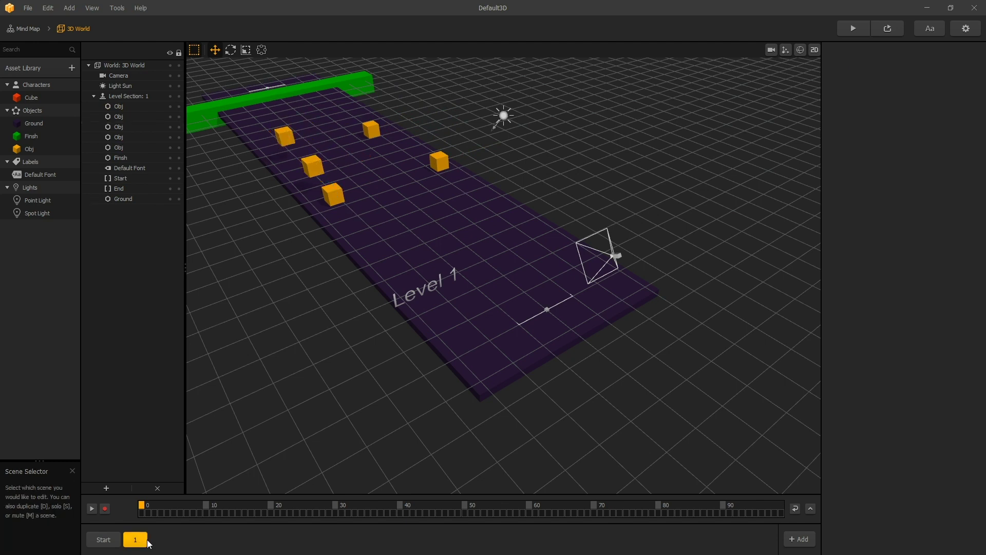
Step: Duplicate level section 1 twice, naming the copies 2 and 3
{"action": "key", "text": "d"}
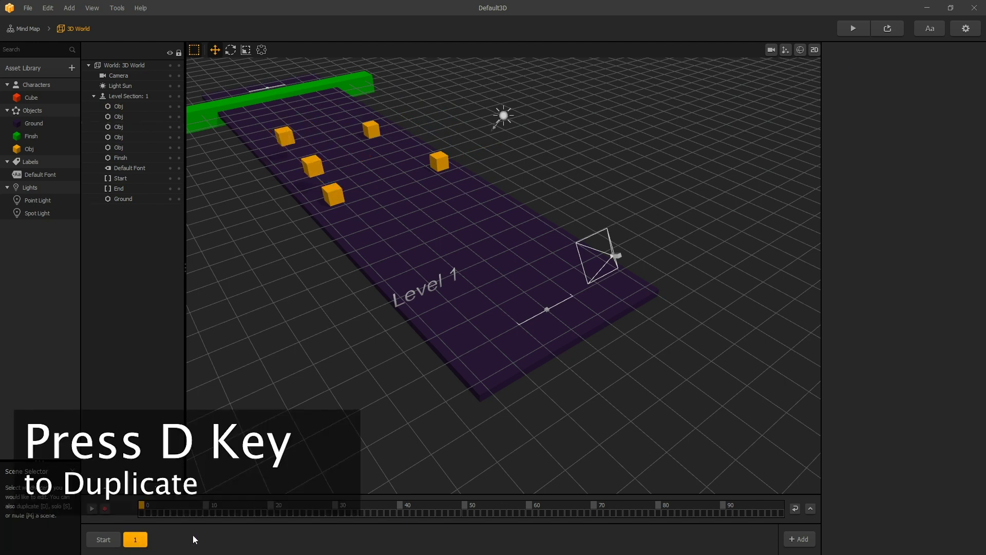
{"action": "left_click", "coordinate": [918, 68]}
{"action": "type", "text": "2"}
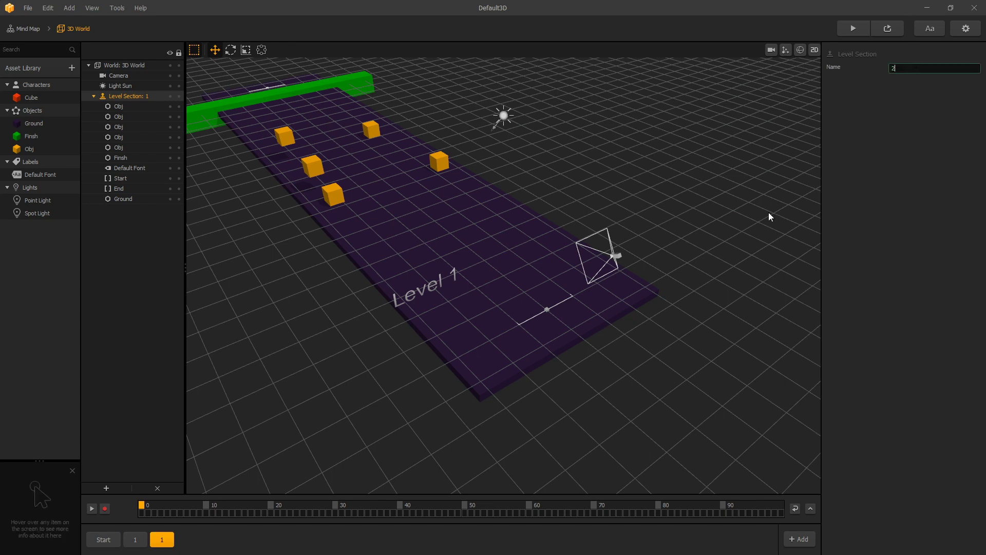
{"action": "key", "text": "Return"}
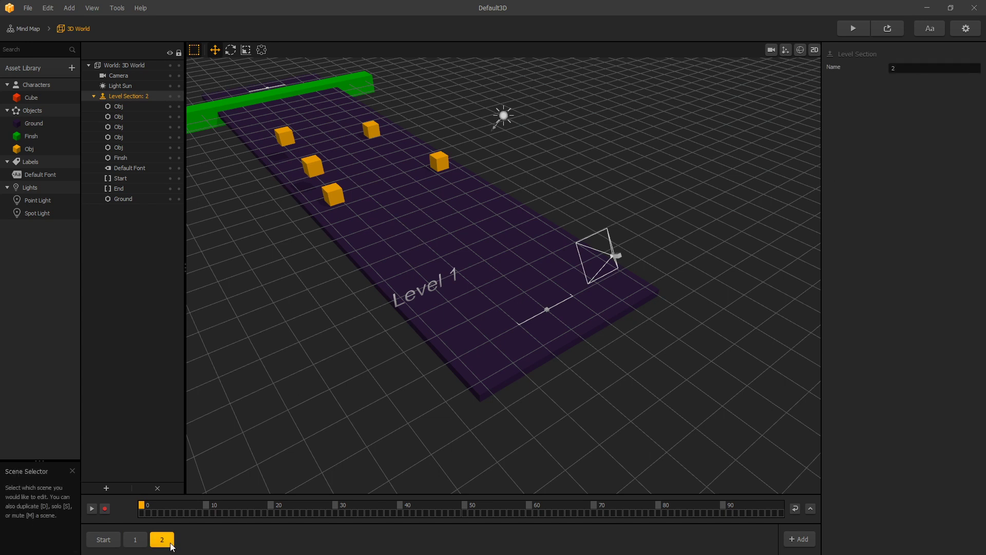
{"action": "key", "text": "d"}
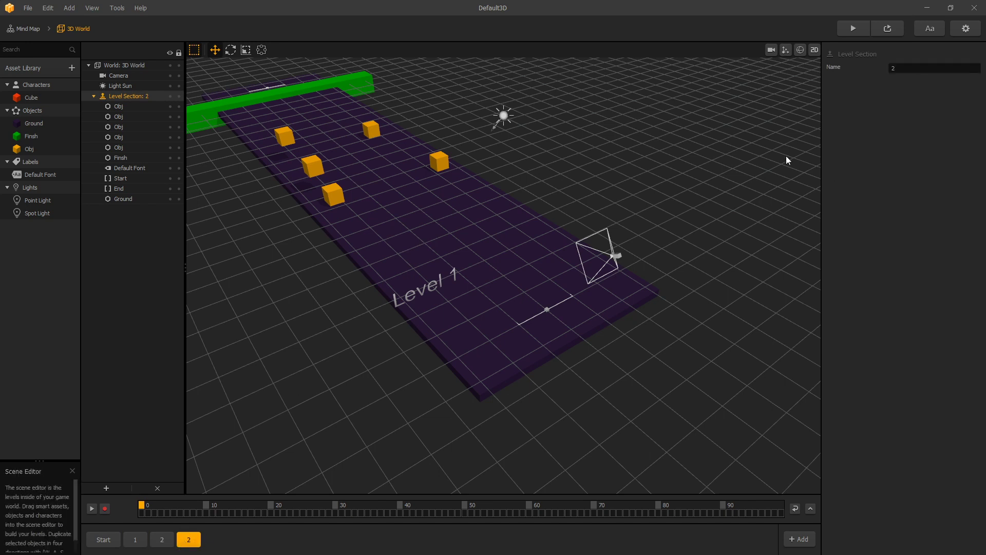
{"action": "left_click", "coordinate": [914, 67]}
{"action": "type", "text": "3"}
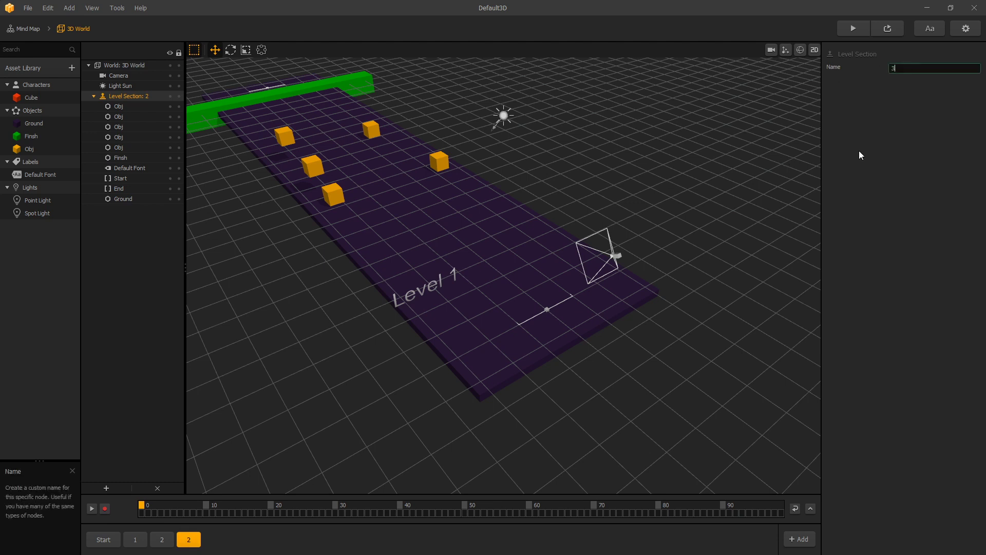
{"action": "key", "text": "Return"}
Step: Change section 3's title label to read Level 3
{"action": "left_click", "coordinate": [159, 546]}
{"action": "left_click", "coordinate": [189, 540]}
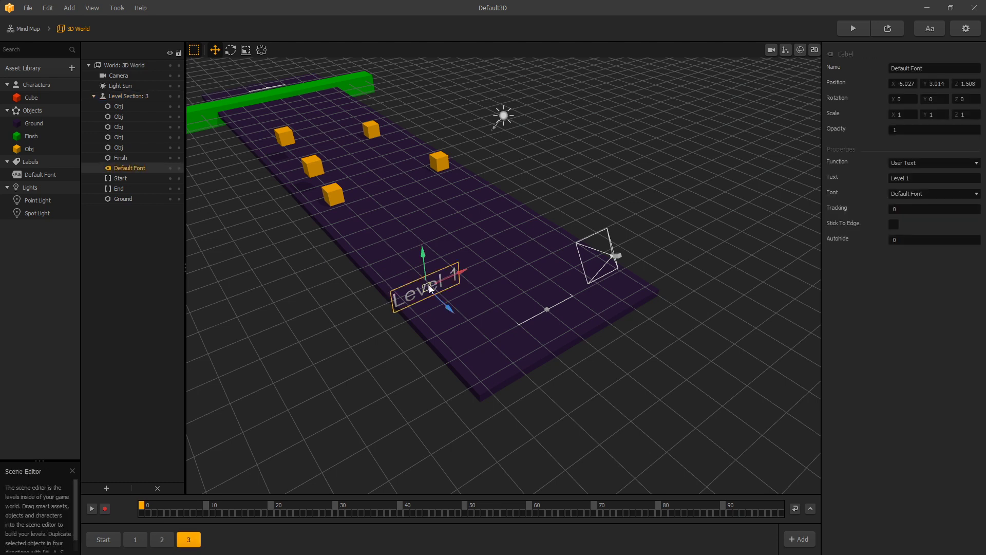
{"action": "left_click", "coordinate": [927, 177]}
{"action": "key", "text": "BackSpace"}
{"action": "type", "text": "3"}
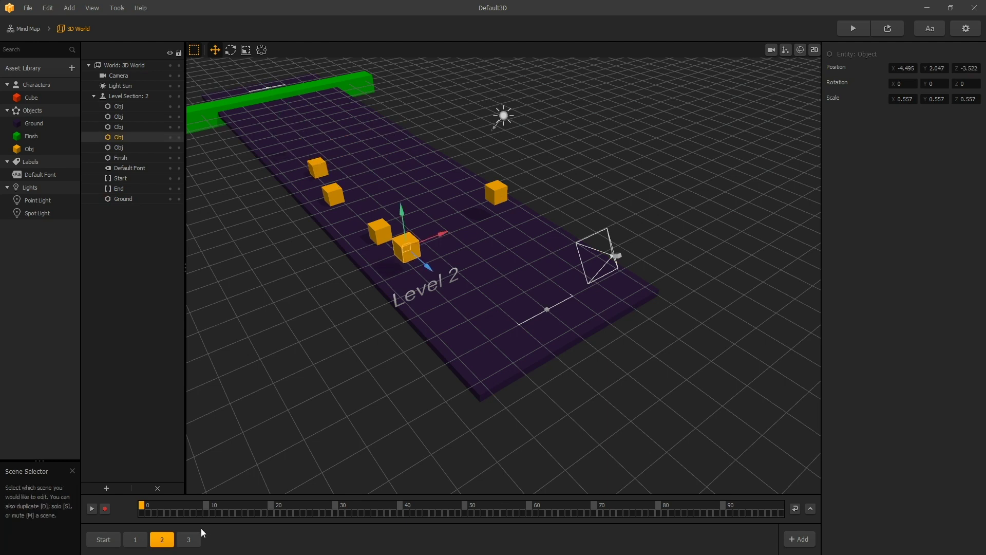
{"action": "left_click", "coordinate": [331, 185]}
Step: Duplicate more obstacle cubes and review the Start, 1 and 2 sections
{"action": "key", "text": "s"}
{"action": "key", "text": "s"}
{"action": "key", "text": "s"}
{"action": "key", "text": "w"}
{"action": "key", "text": "w"}
{"action": "left_click", "coordinate": [104, 539]}
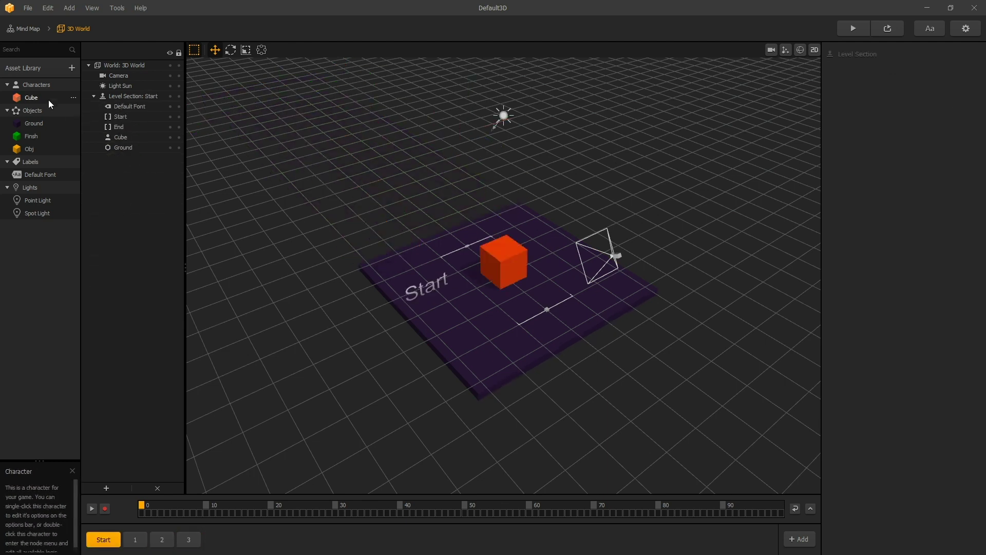
{"action": "left_click", "coordinate": [135, 539]}
{"action": "left_click", "coordinate": [162, 539]}
{"action": "left_click", "coordinate": [104, 540]}
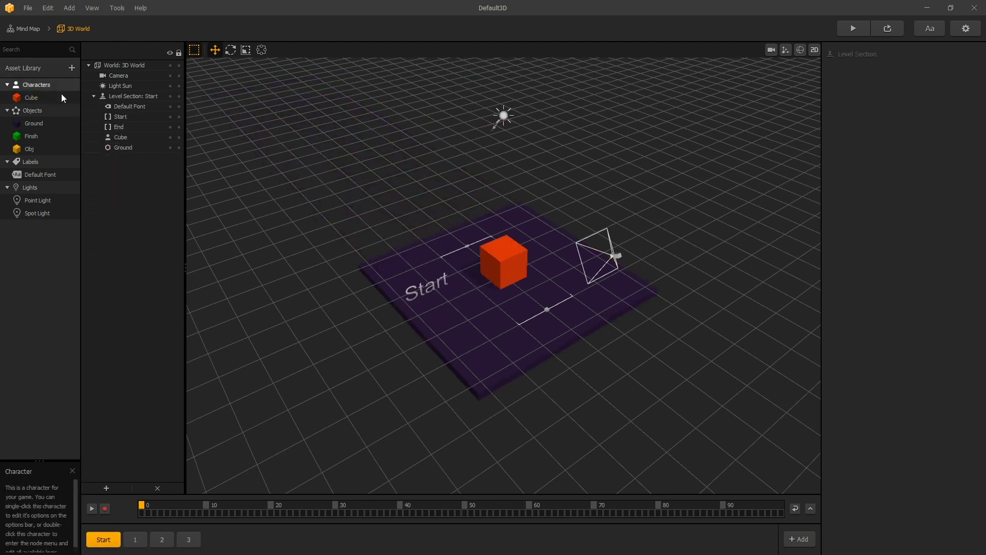
Step: Give the Cube character a Move component with Z speed -10
{"action": "left_click", "coordinate": [42, 100]}
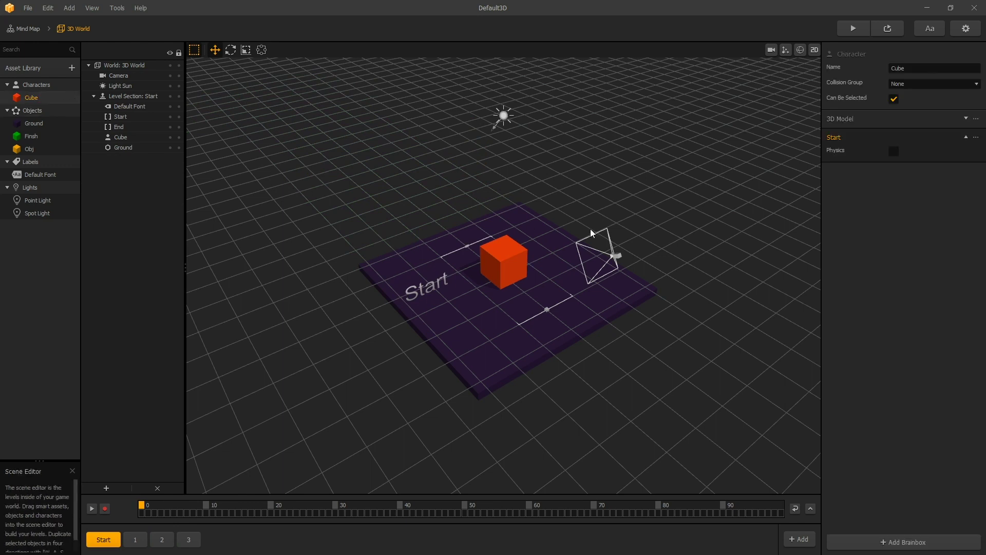
{"action": "left_click", "coordinate": [904, 541]}
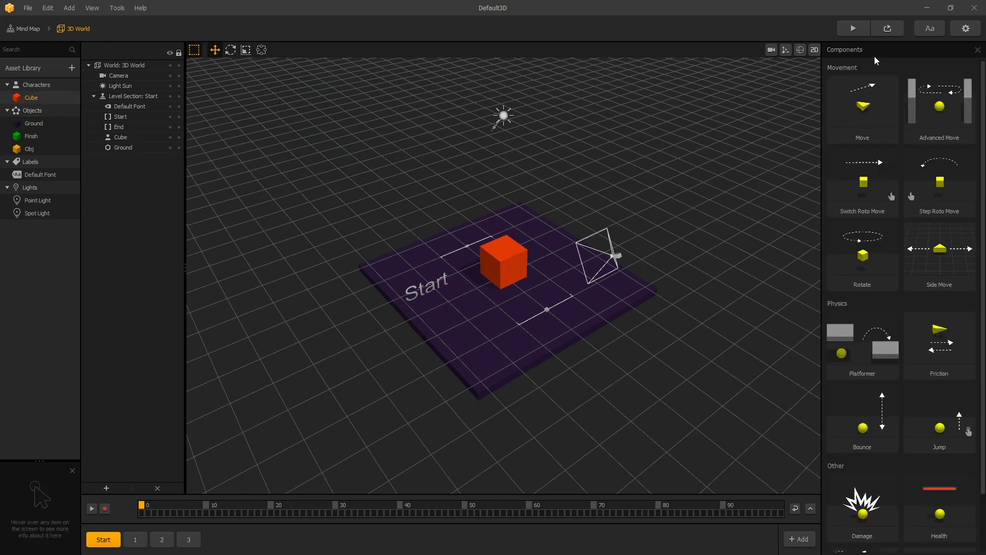
{"action": "left_click", "coordinate": [860, 109]}
{"action": "left_click", "coordinate": [967, 186]}
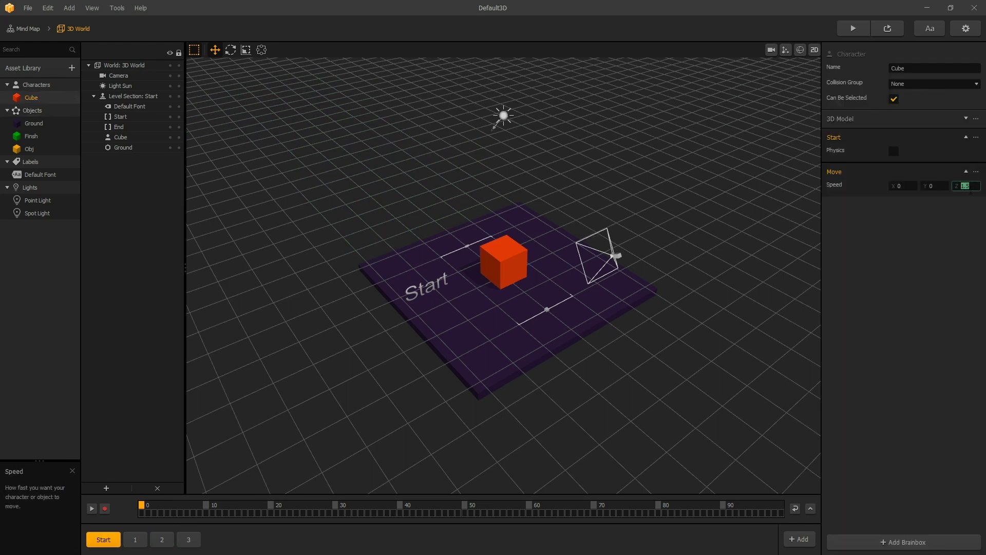
{"action": "type", "text": "-10"}
{"action": "key", "text": "Return"}
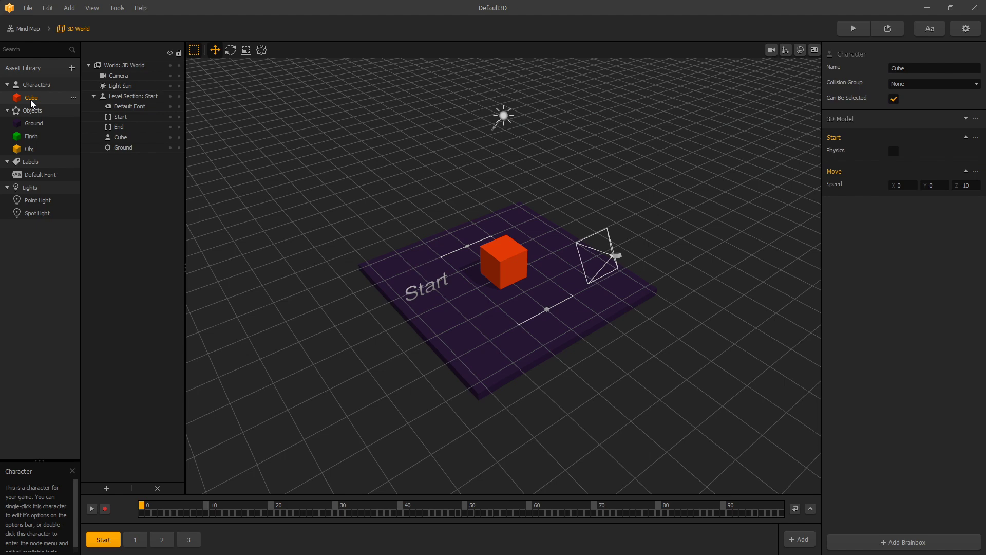
Step: In the Cube's node editor, add a Level Selector node enabled by Start's Created output
{"action": "double_click", "coordinate": [34, 100]}
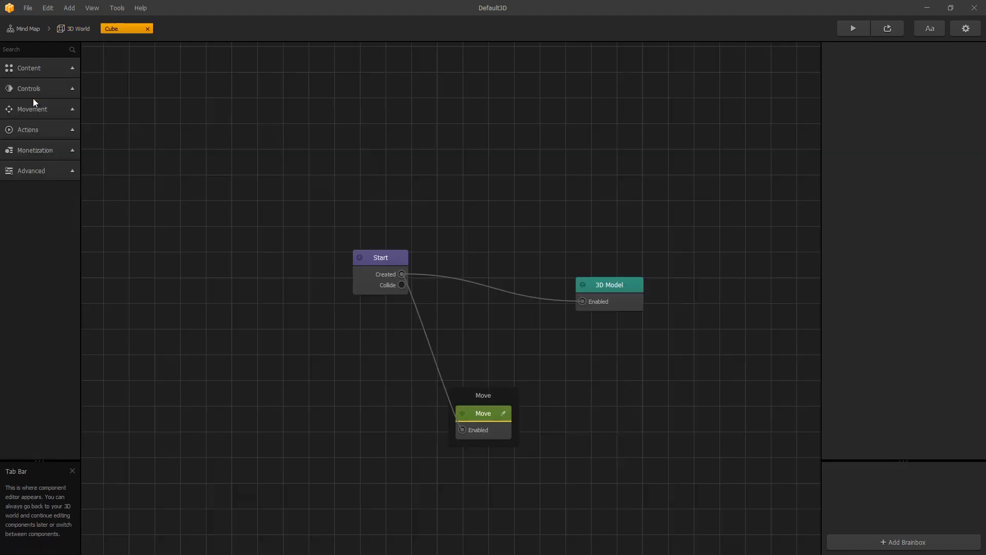
{"action": "left_click", "coordinate": [31, 49]}
{"action": "type", "text": "sel"}
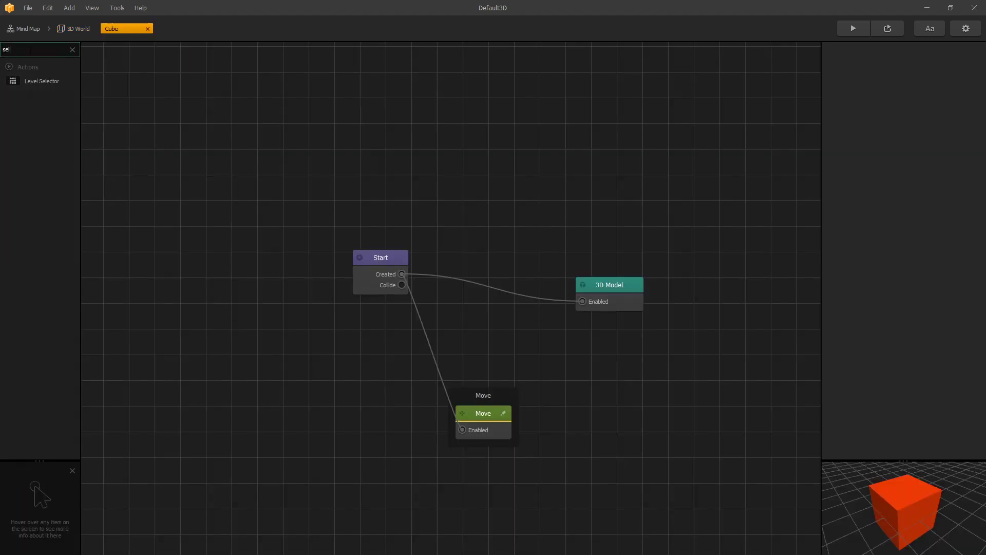
{"action": "left_click_drag", "start_coordinate": [47, 82], "coordinate": [429, 142]}
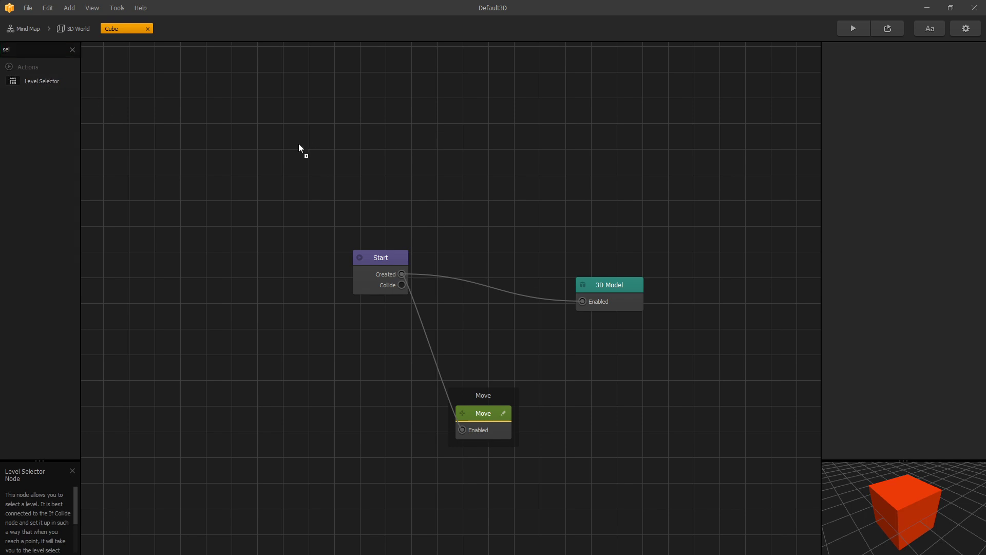
{"action": "left_click_drag", "start_coordinate": [327, 171], "coordinate": [538, 181]}
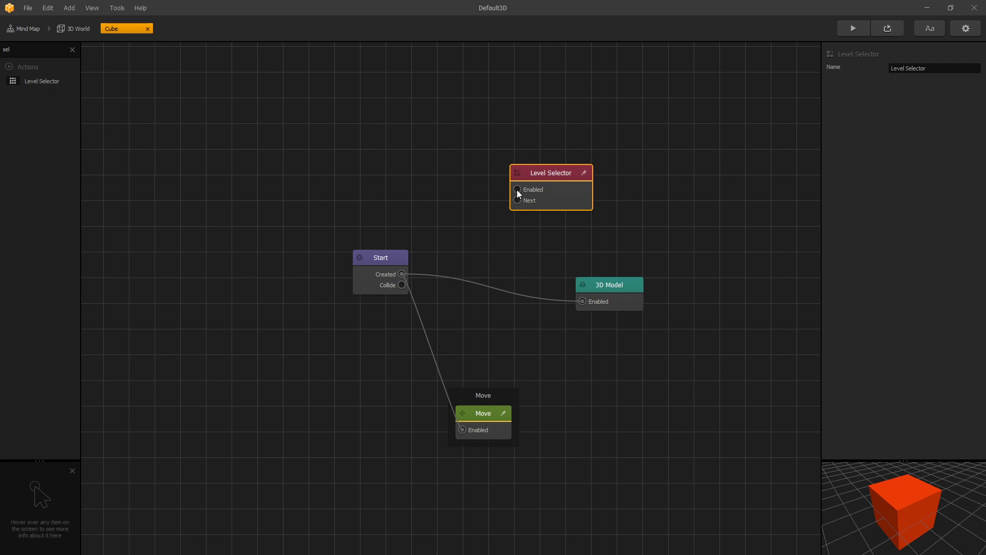
{"action": "left_click_drag", "start_coordinate": [517, 190], "coordinate": [402, 274]}
{"action": "mouse_move", "coordinate": [535, 207]}
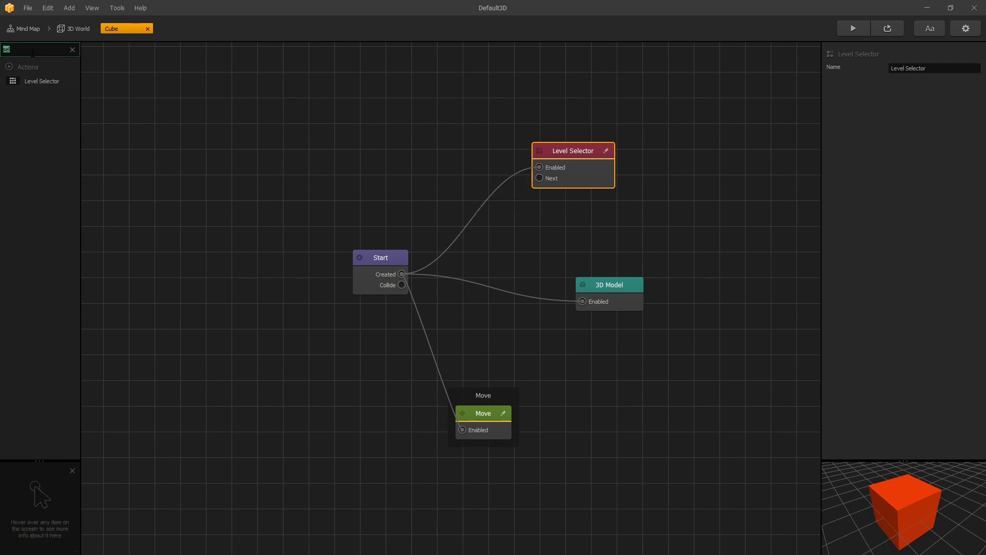
Step: Add an If Collide node for Finsh, enabled by Start and triggering Level Selector's Next
{"action": "type", "text": "if"}
{"action": "left_click_drag", "start_coordinate": [45, 83], "coordinate": [402, 274]}
{"action": "left_click_drag", "start_coordinate": [500, 243], "coordinate": [392, 159]}
{"action": "left_click_drag", "start_coordinate": [451, 174], "coordinate": [542, 178]}
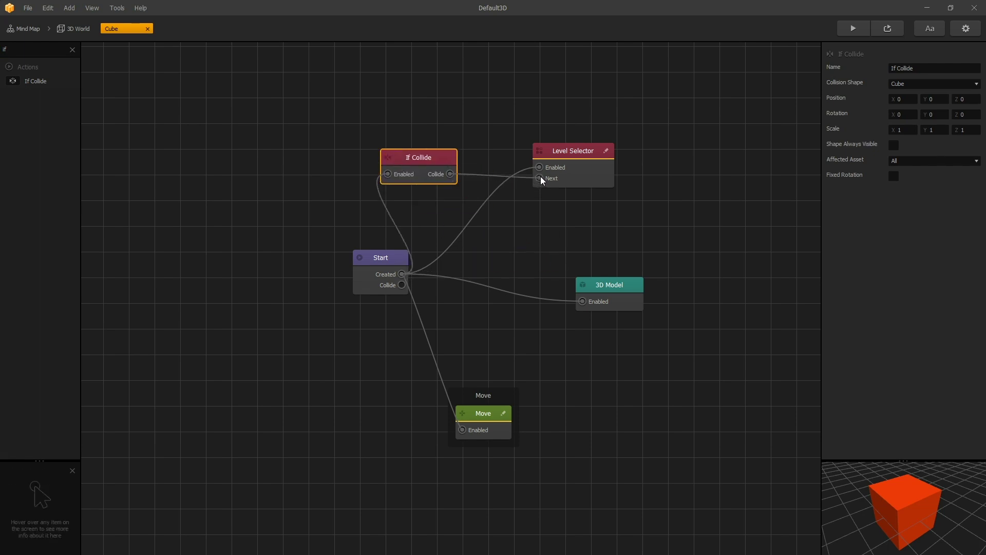
{"action": "left_click", "coordinate": [929, 161]}
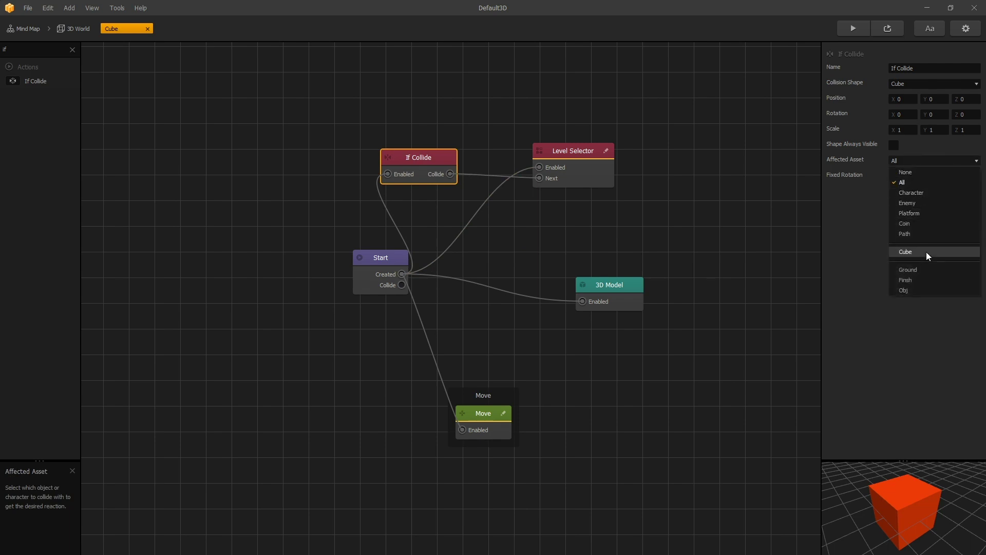
{"action": "left_click", "coordinate": [921, 279]}
{"action": "left_click", "coordinate": [547, 189]}
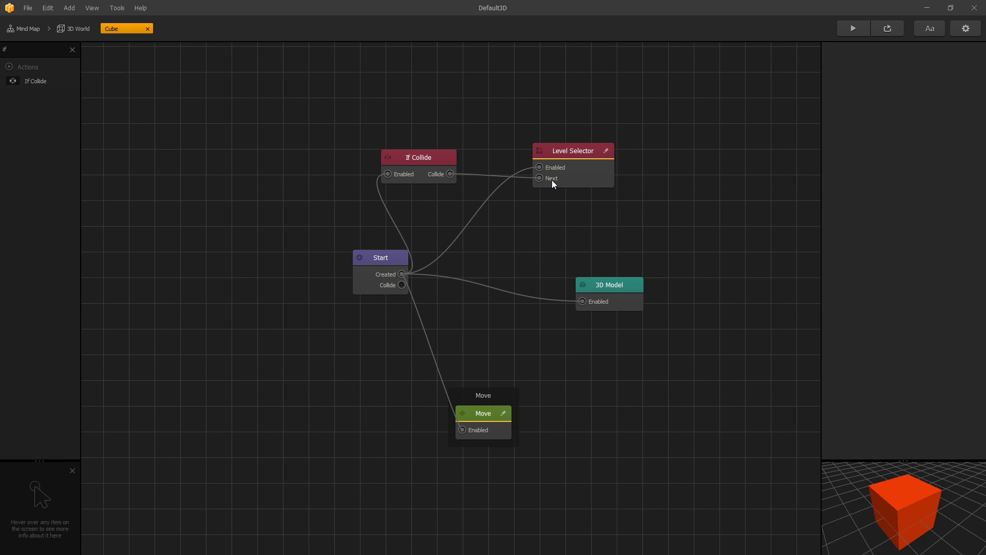
Step: Add an Event Observer named Next Level, fired by If Collide's Collide on Menu Jump
{"action": "left_click", "coordinate": [34, 47]}
{"action": "type", "text": "ev"}
{"action": "left_click_drag", "start_coordinate": [53, 85], "coordinate": [550, 231]}
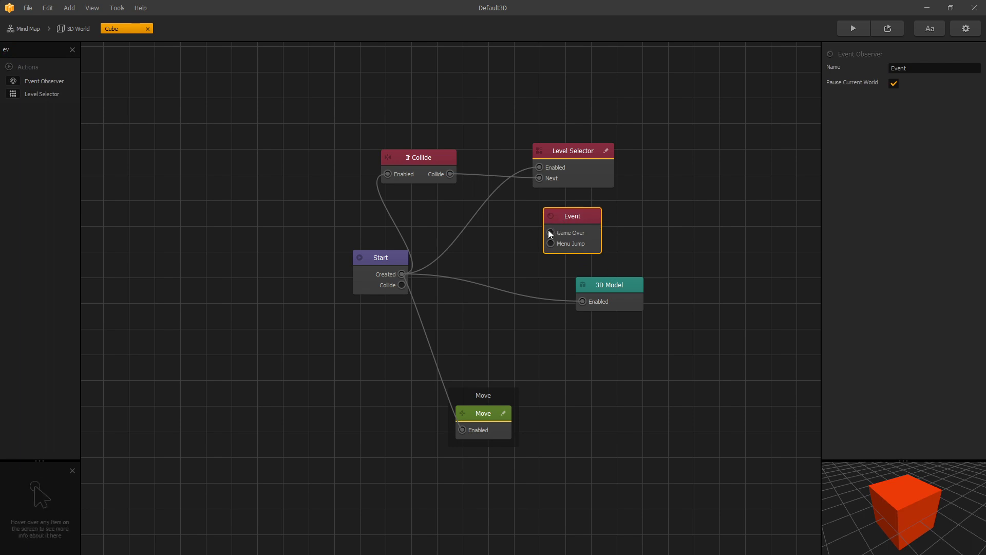
{"action": "left_click", "coordinate": [453, 180]}
{"action": "left_click_drag", "start_coordinate": [450, 176], "coordinate": [550, 244]}
{"action": "left_click_drag", "start_coordinate": [891, 68], "coordinate": [902, 72]}
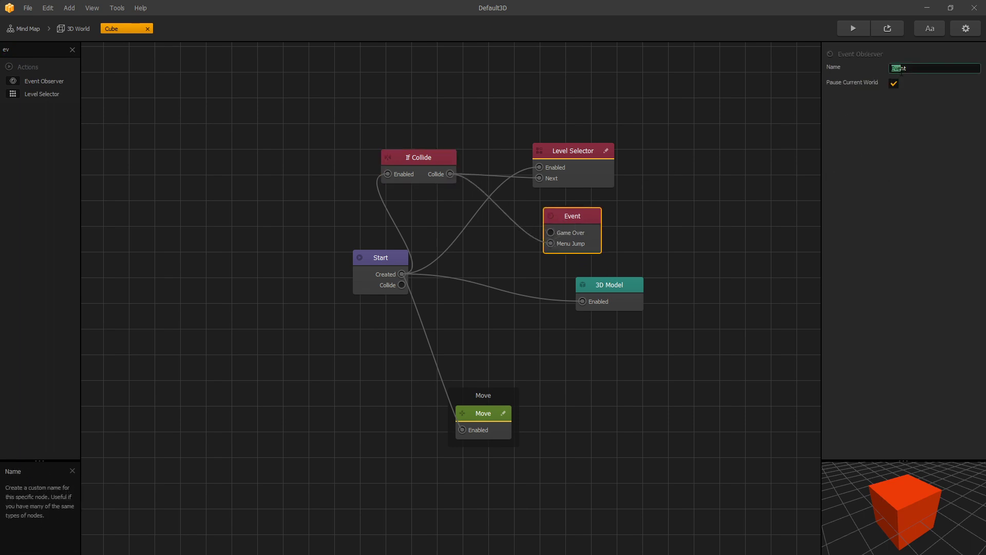
{"action": "type", "text": "Next Level"}
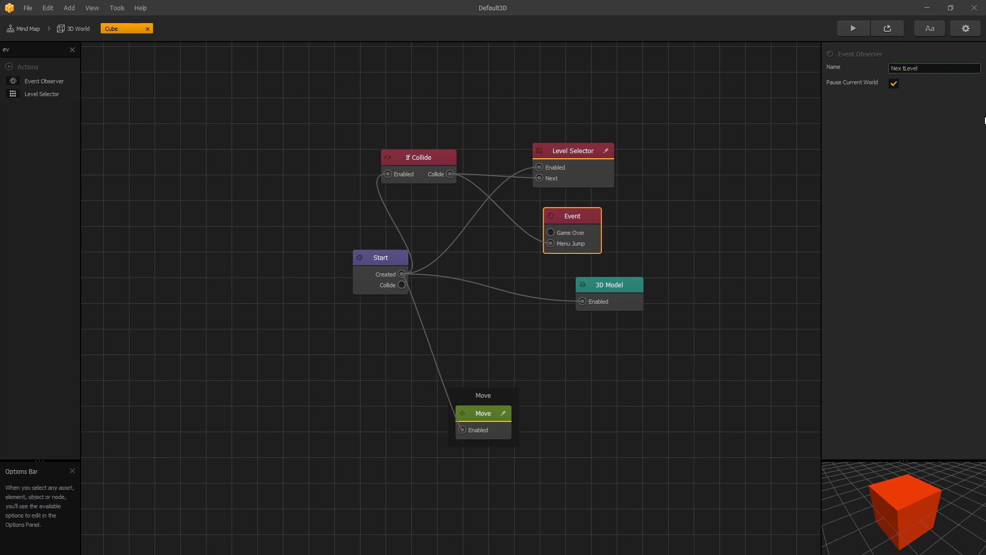
{"action": "key", "text": "Return"}
{"action": "left_click", "coordinate": [349, 120]}
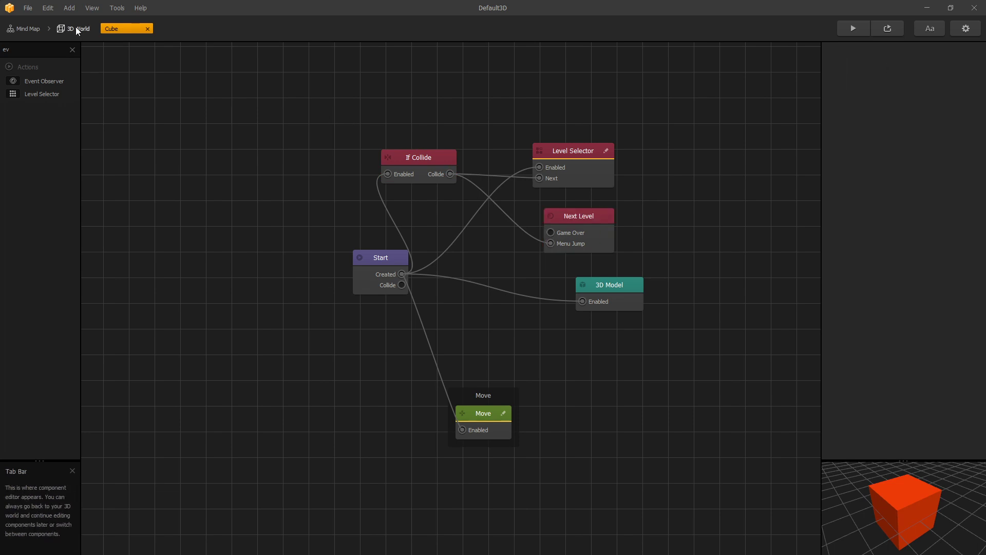
Step: In the mind map, add a UI Screen loaded on Next Level and open it
{"action": "left_click", "coordinate": [27, 29]}
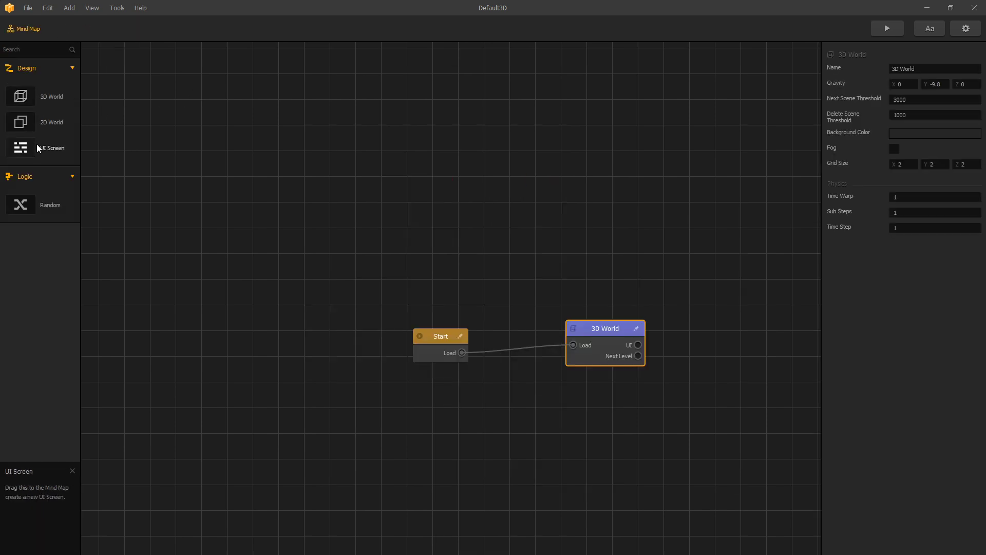
{"action": "left_click_drag", "start_coordinate": [753, 233], "coordinate": [638, 355]}
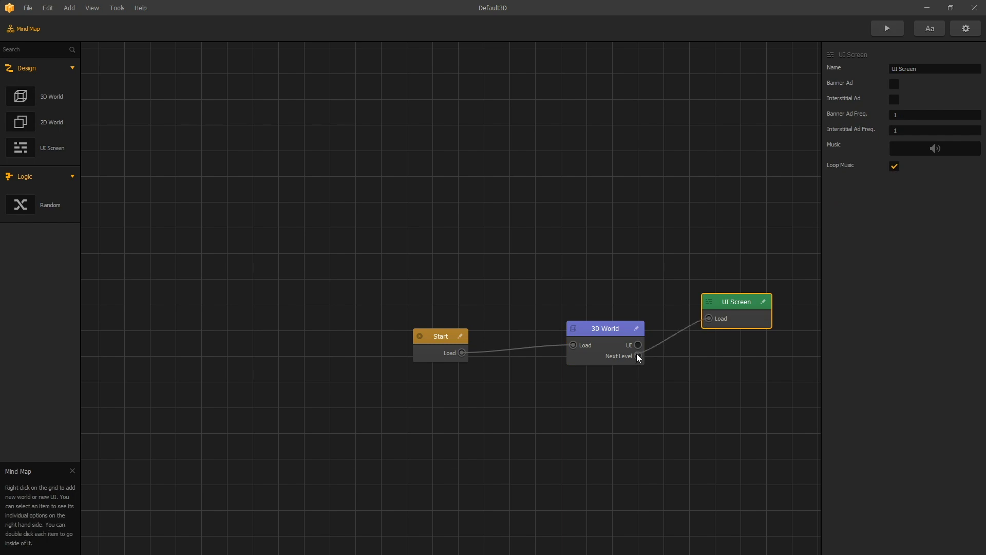
{"action": "double_click", "coordinate": [744, 317]}
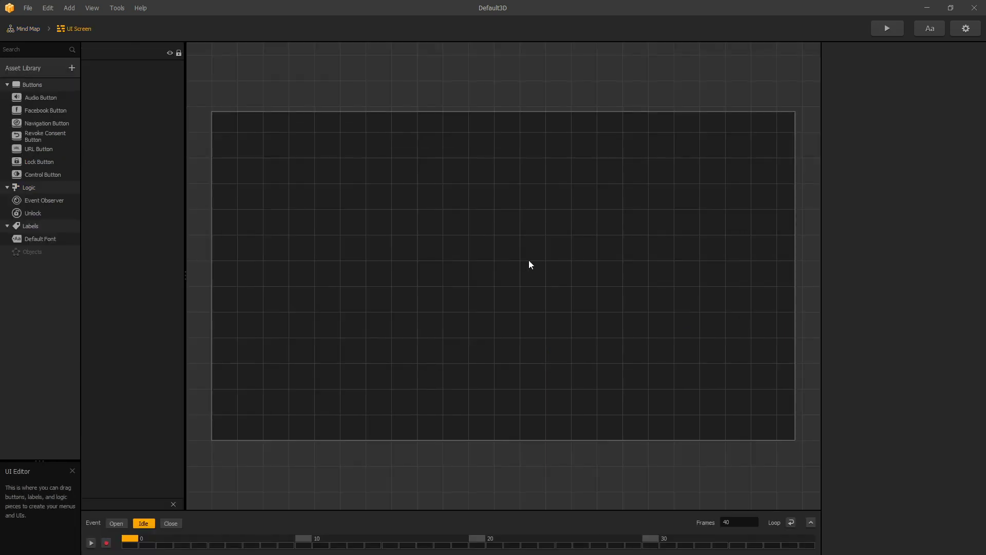
Step: Add a Restart navigation button and a 'Click to Go to Next Level' label to the screen
{"action": "left_click_drag", "start_coordinate": [46, 123], "coordinate": [819, 466]}
{"action": "left_click", "coordinate": [920, 360]}
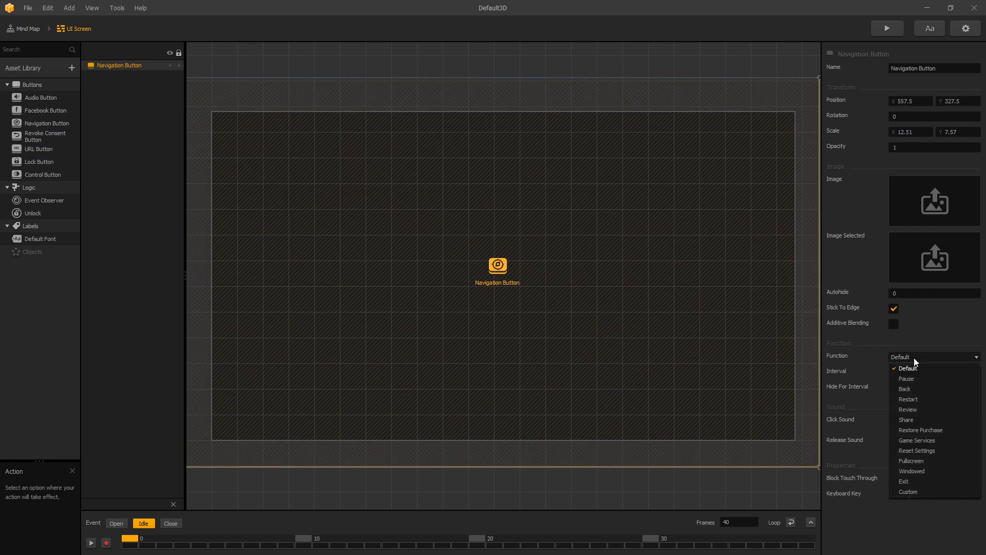
{"action": "left_click", "coordinate": [919, 400]}
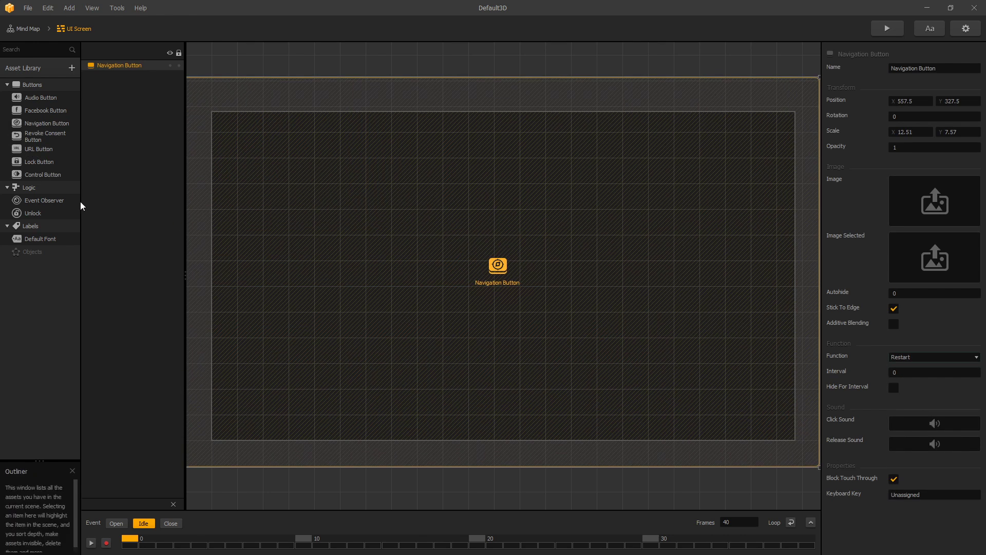
{"action": "left_click_drag", "start_coordinate": [40, 239], "coordinate": [462, 225]}
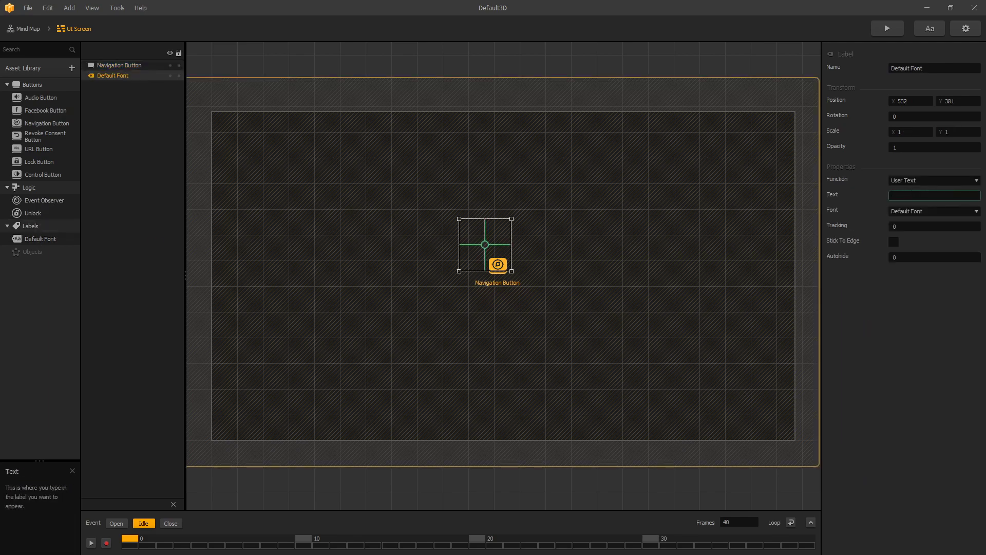
{"action": "left_click", "coordinate": [515, 67]}
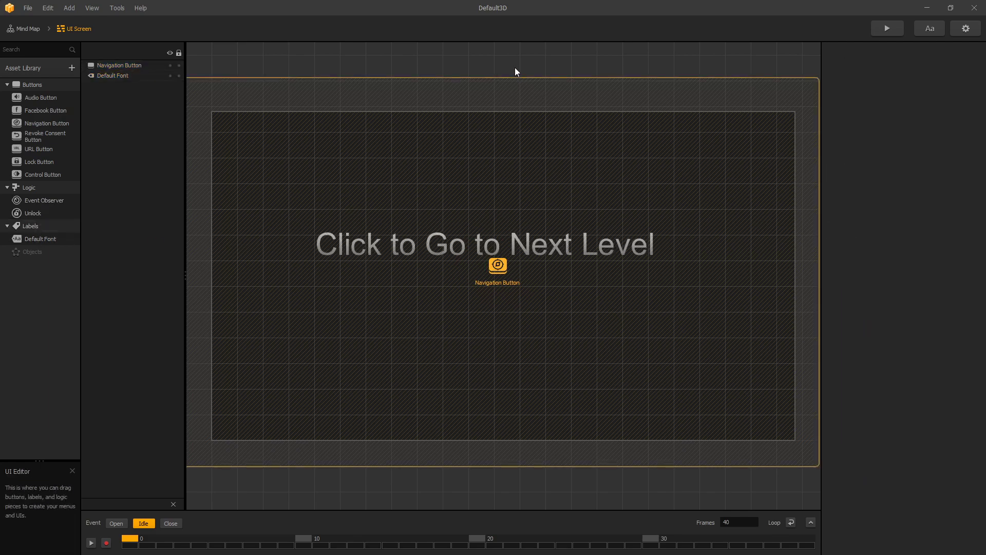
{"action": "left_click", "coordinate": [887, 28]}
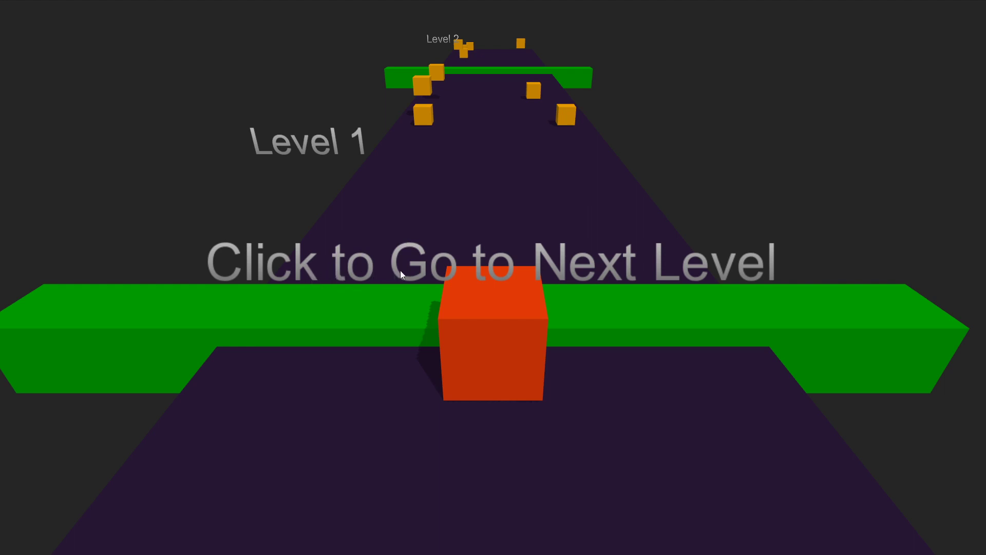
{"action": "left_click", "coordinate": [503, 271]}
{"action": "left_click", "coordinate": [426, 266]}
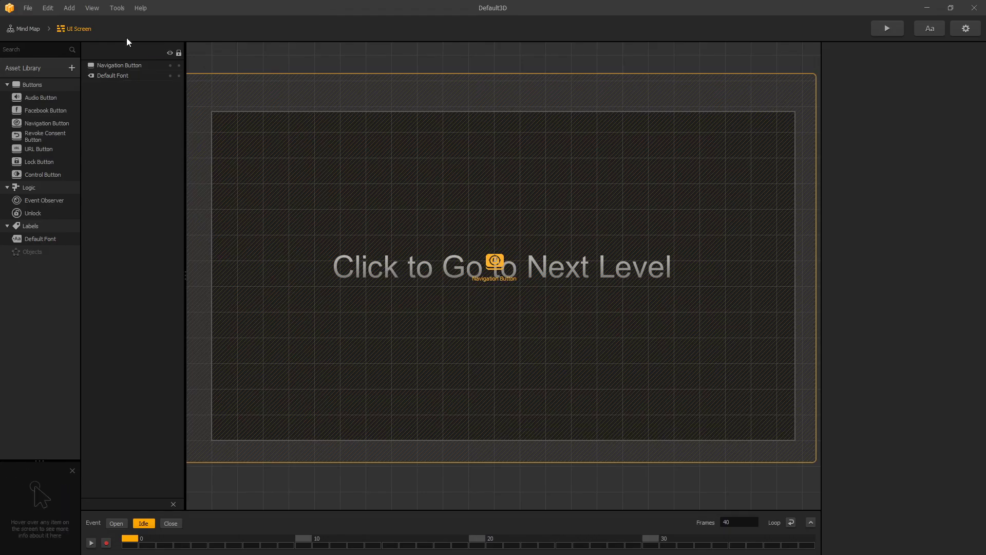
Step: Reopen the 3D World on Level 1 and drag its End border back to Z -151.5
{"action": "left_click", "coordinate": [20, 28]}
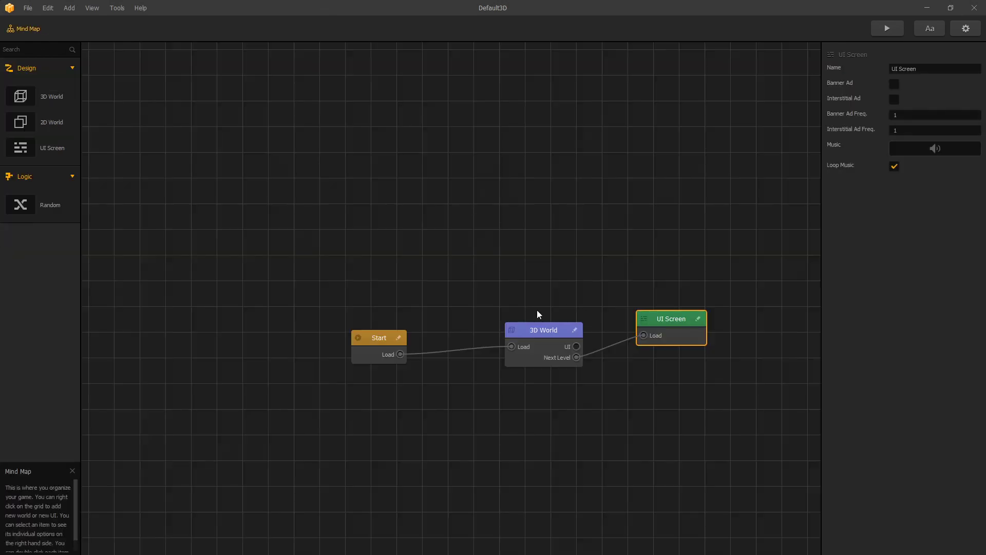
{"action": "left_click", "coordinate": [541, 328]}
{"action": "double_click", "coordinate": [540, 326]}
{"action": "left_click", "coordinate": [135, 539]}
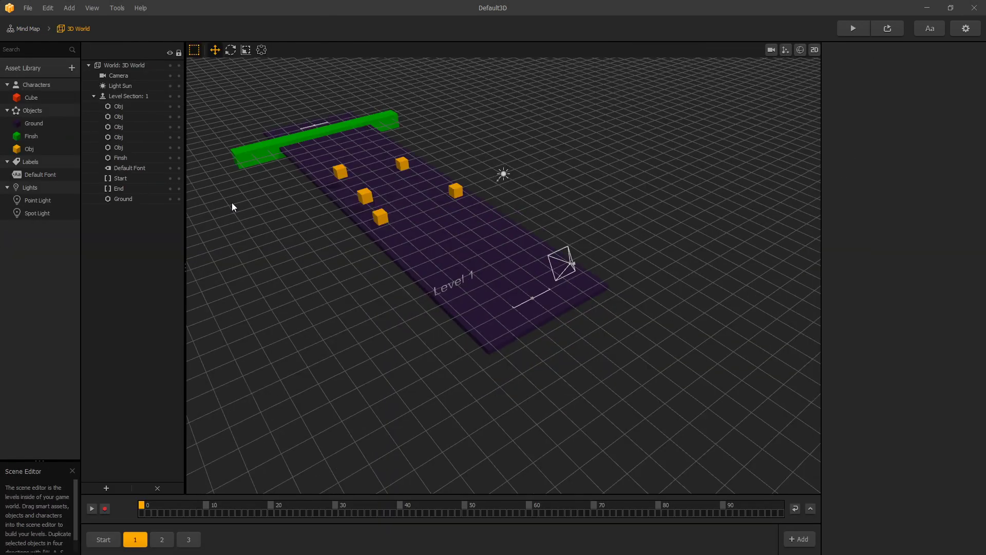
{"action": "left_click", "coordinate": [127, 189]}
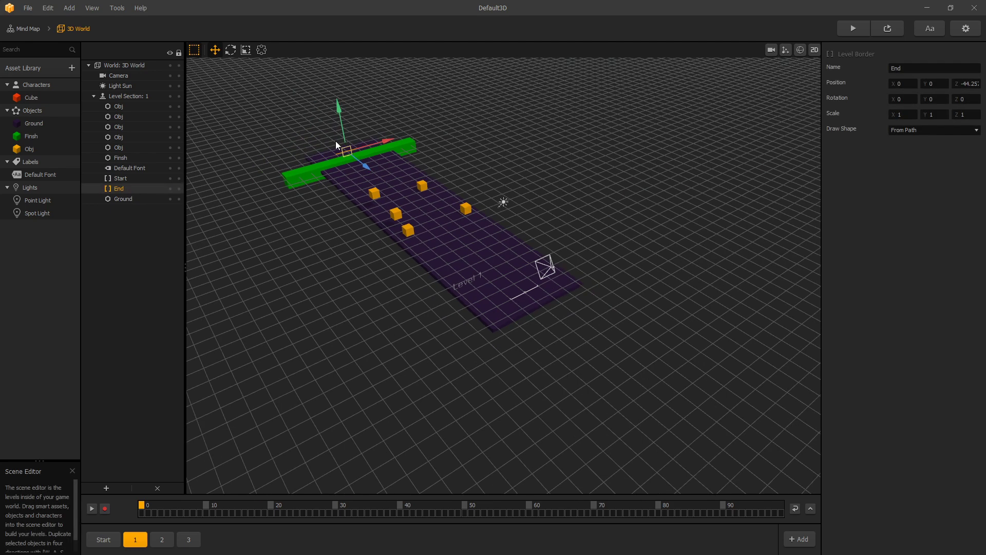
{"action": "left_click_drag", "start_coordinate": [385, 180], "coordinate": [171, 73]}
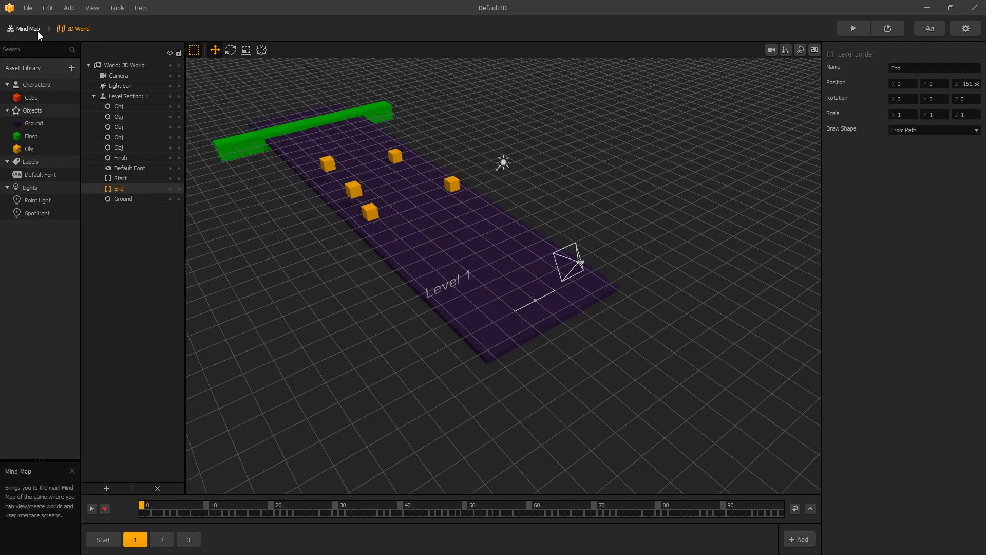
Step: Set the 3D World's Next Scene Threshold to 3000 and reopen its editor on Level 2
{"action": "left_click", "coordinate": [29, 29]}
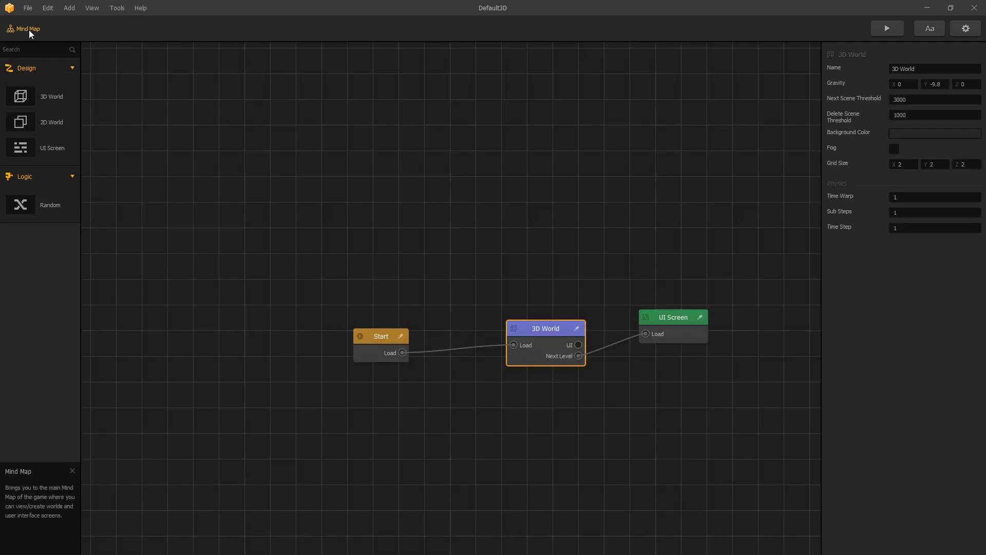
{"action": "left_click", "coordinate": [549, 325]}
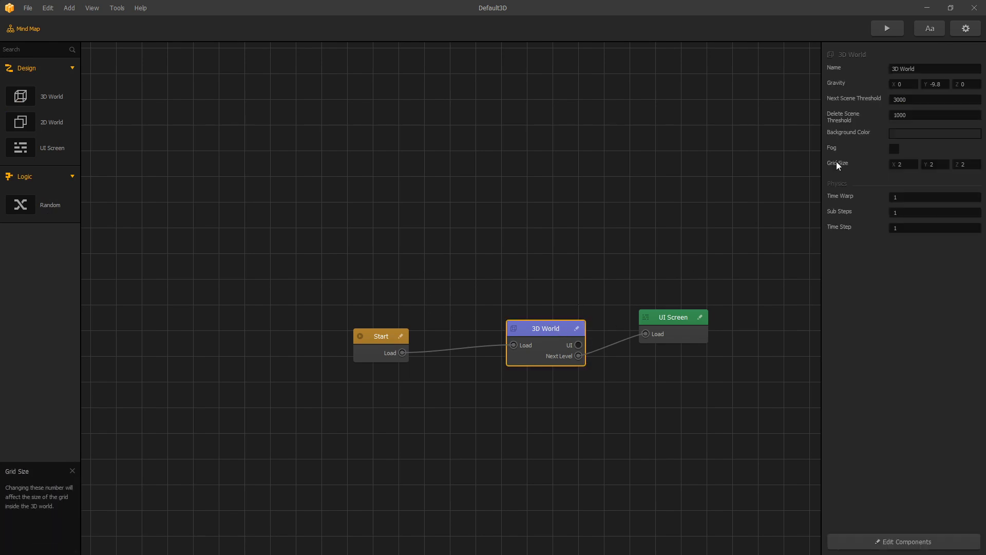
{"action": "double_click", "coordinate": [899, 100]}
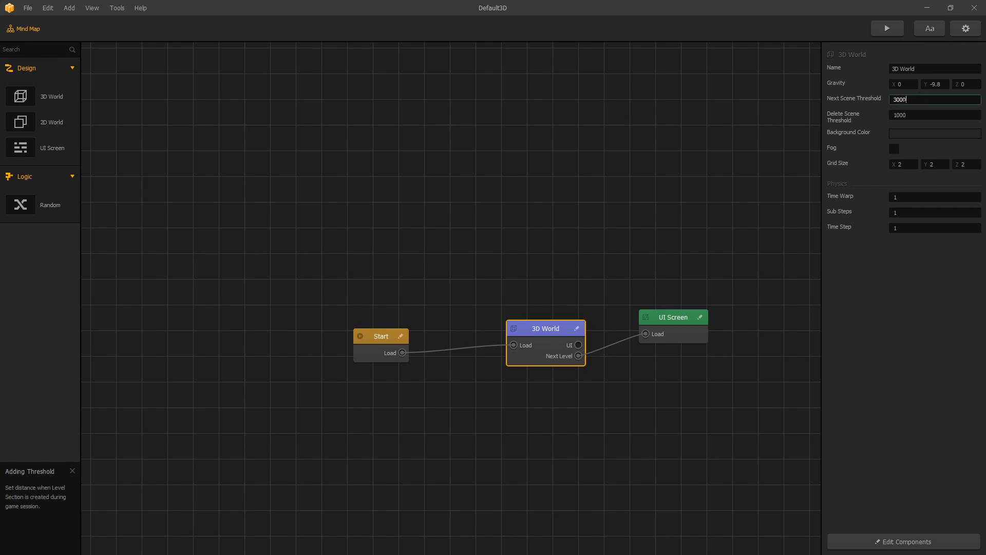
{"action": "double_click", "coordinate": [545, 359]}
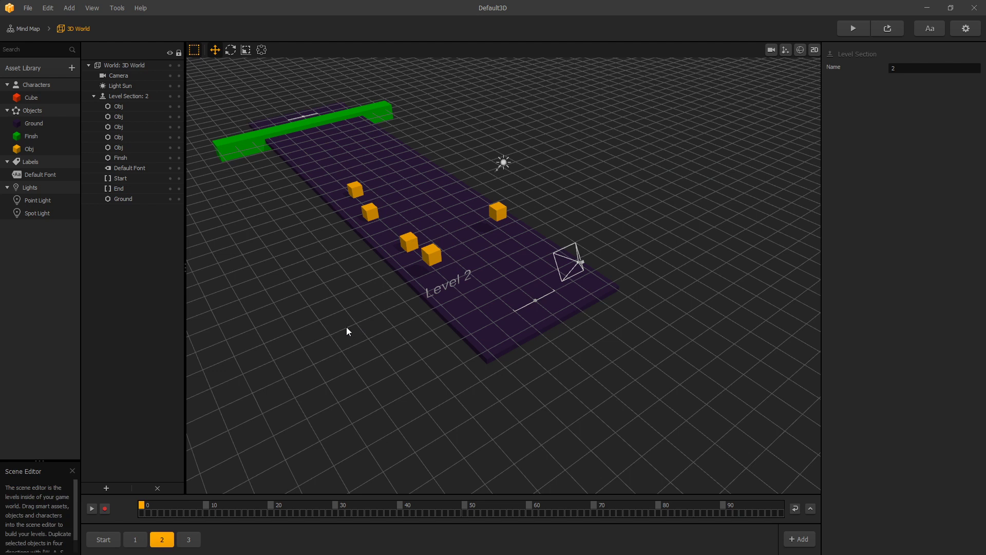
Step: Duplicate the Level 2 section and name the copy 2.1
{"action": "key", "text": "ctrl+d"}
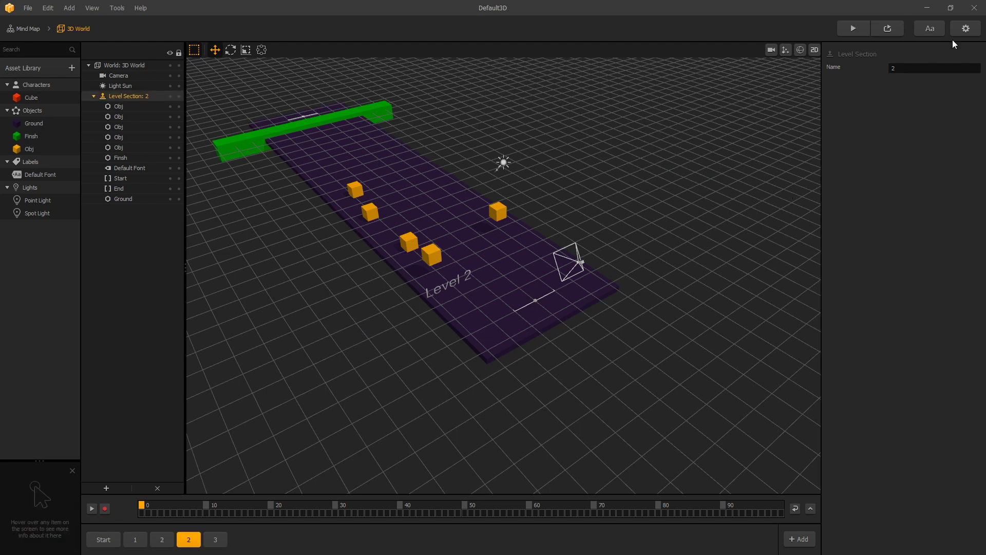
{"action": "left_click", "coordinate": [927, 70]}
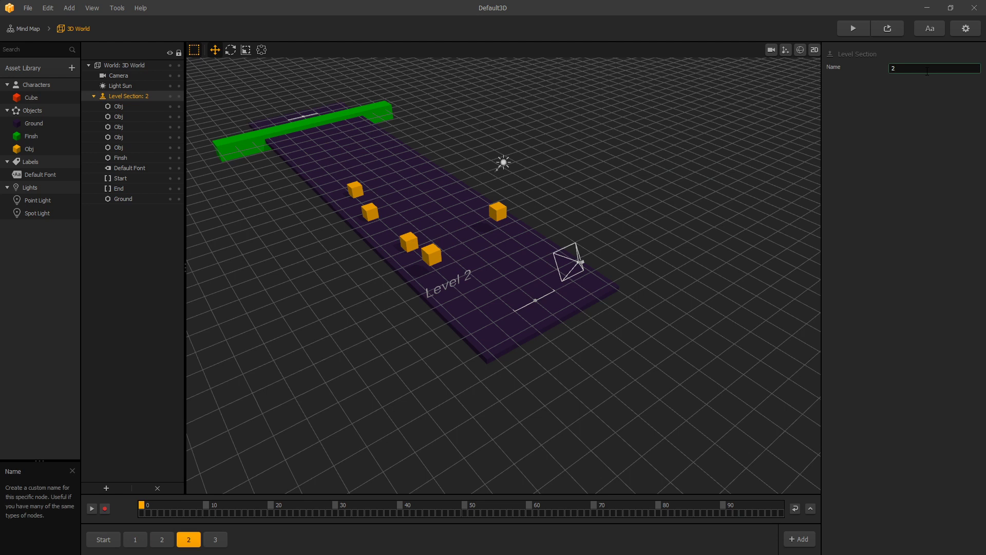
{"action": "type", "text": ".1"}
{"action": "key", "text": "Return"}
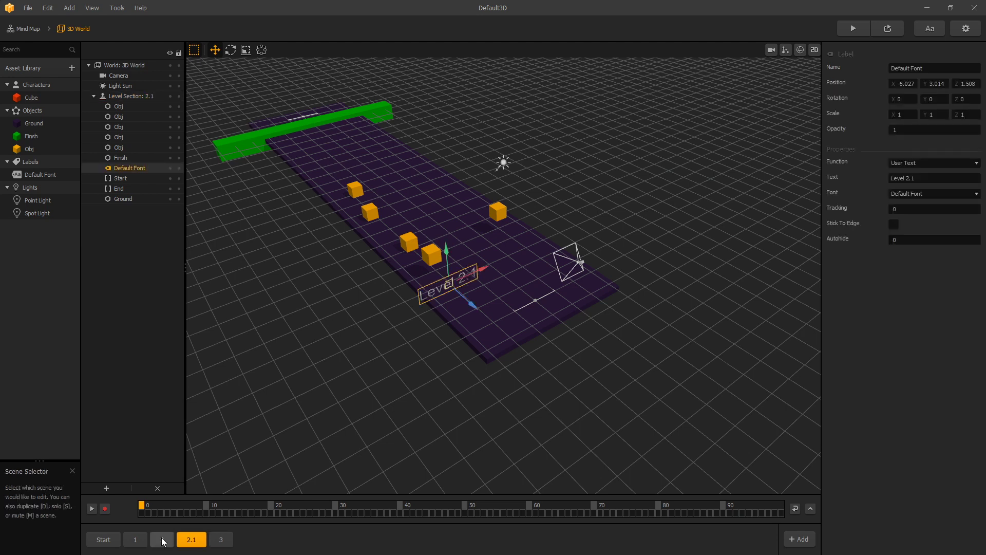
Step: Delete the green finish bar from Level 2
{"action": "left_click", "coordinate": [162, 540]}
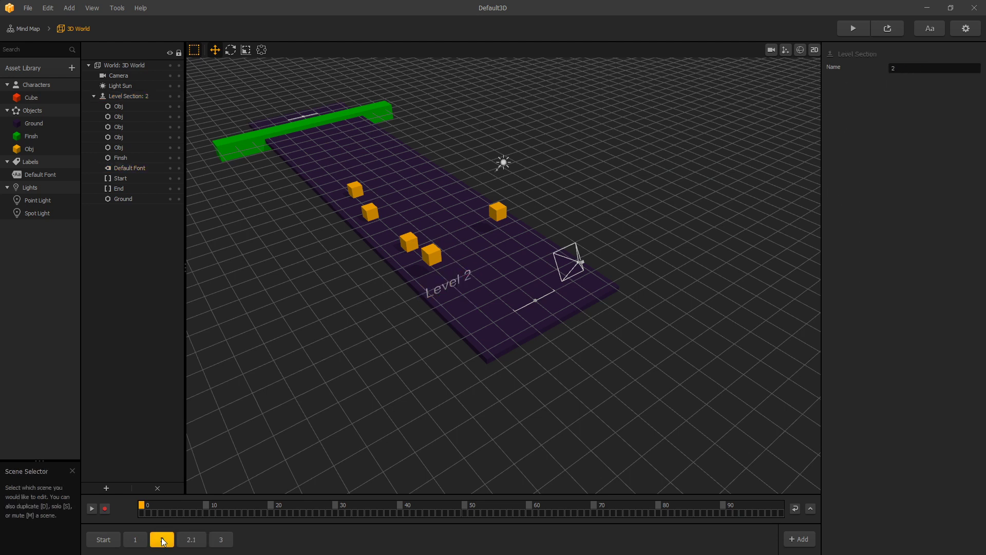
{"action": "left_click", "coordinate": [193, 540]}
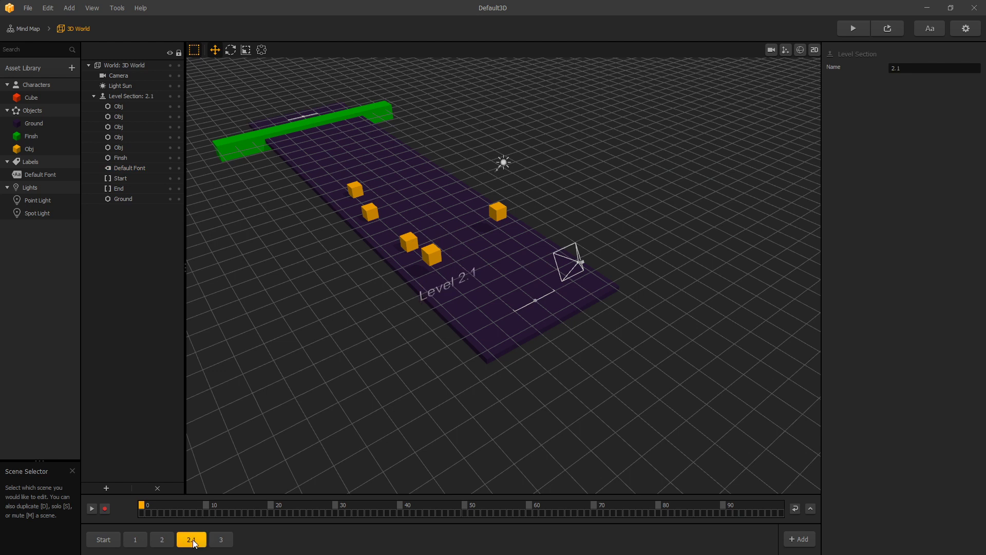
{"action": "left_click", "coordinate": [163, 539]}
{"action": "left_click", "coordinate": [244, 146]}
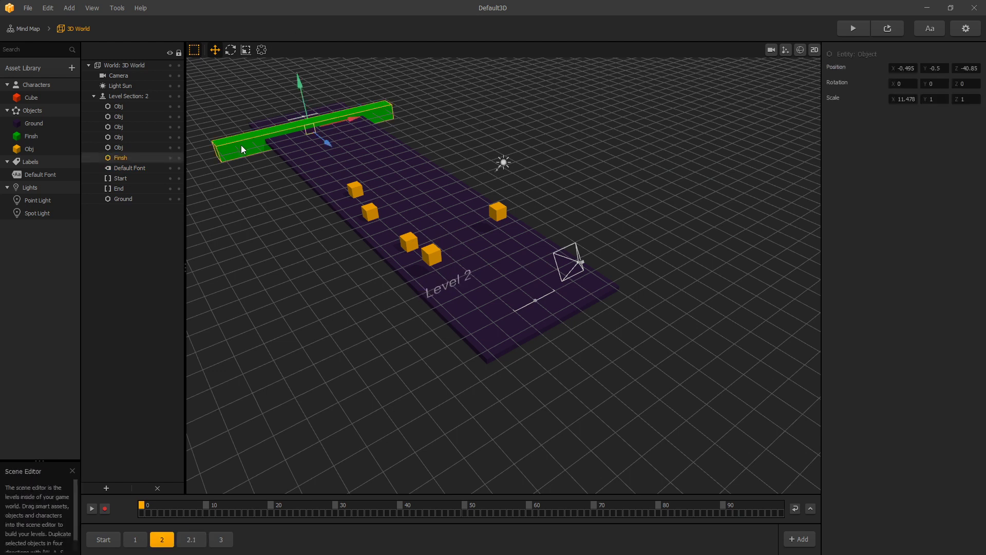
{"action": "key", "text": "Delete"}
Step: Push Level 2.1's End border far along the track past the finish bar
{"action": "left_click", "coordinate": [191, 539]}
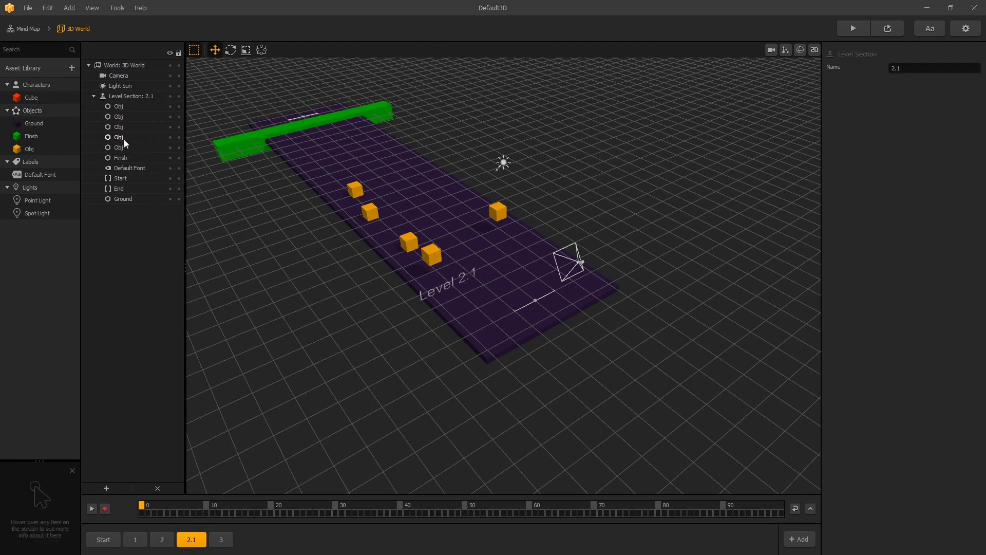
{"action": "left_click", "coordinate": [128, 187]}
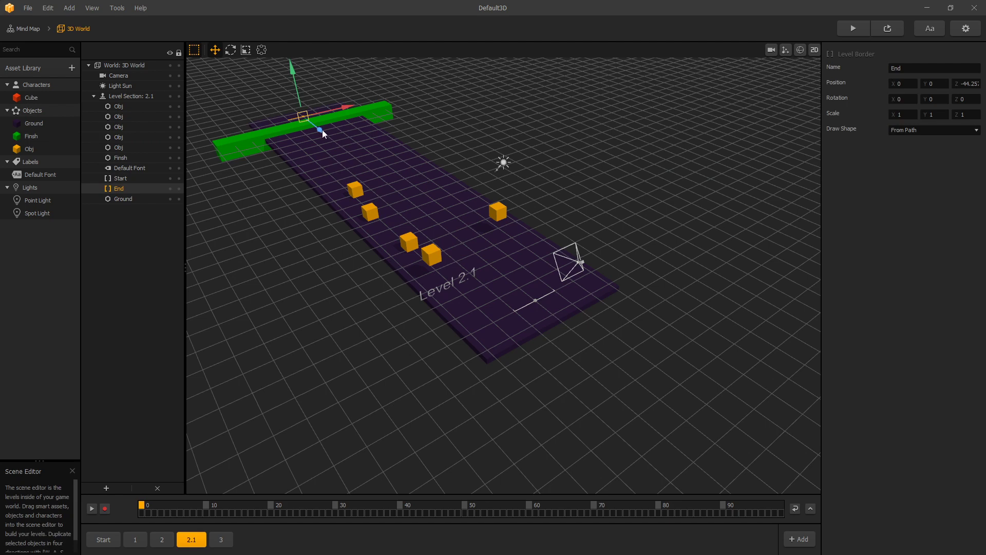
{"action": "left_click_drag", "start_coordinate": [321, 130], "coordinate": [224, 213]}
{"action": "scroll", "coordinate": [256, 125], "scroll_direction": "down", "scroll_amount": 3}
{"action": "left_click", "coordinate": [257, 126]}
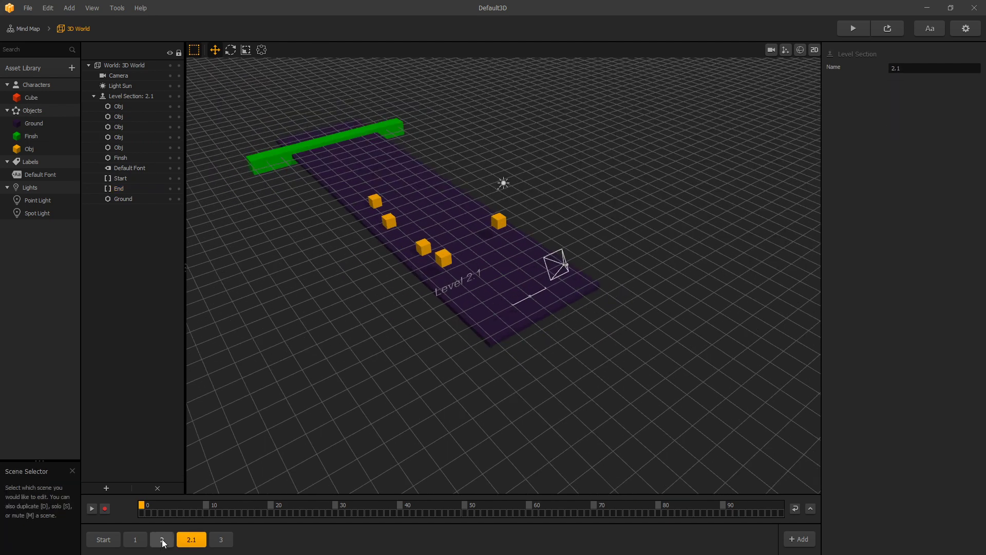
{"action": "left_click", "coordinate": [163, 543]}
{"action": "left_click", "coordinate": [191, 542]}
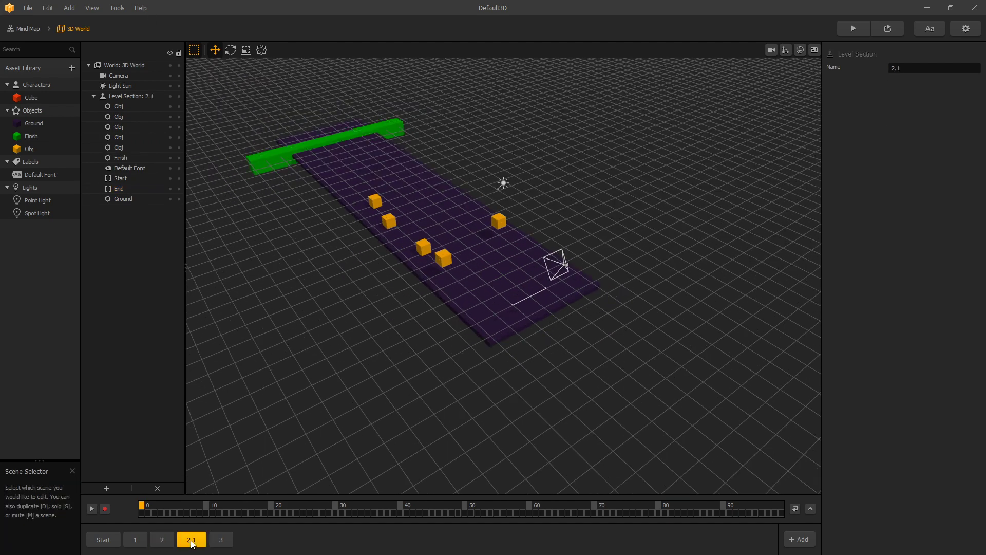
Step: Align all level sections in sequence, check Level 3's End border, and start a test play
{"action": "left_click", "coordinate": [48, 8]}
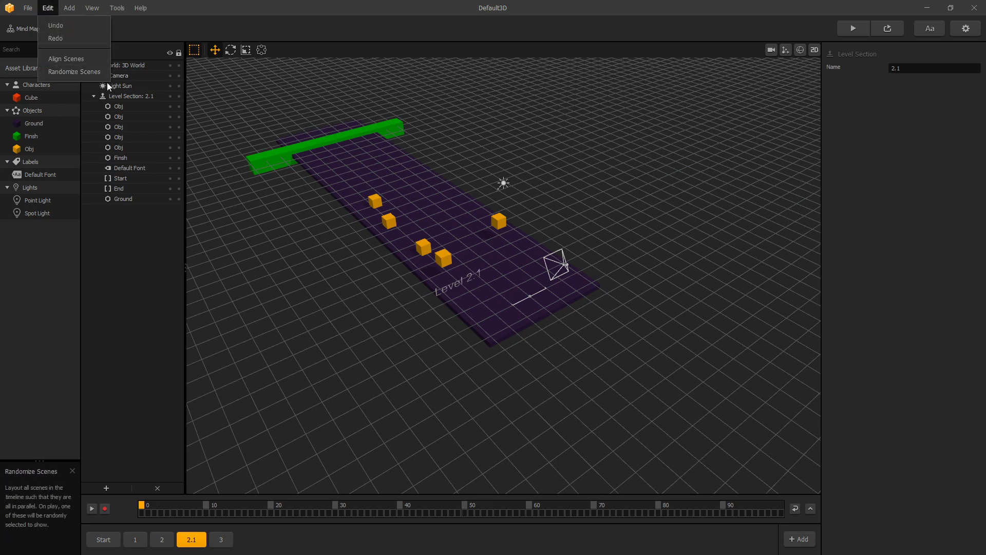
{"action": "left_click", "coordinate": [87, 60]}
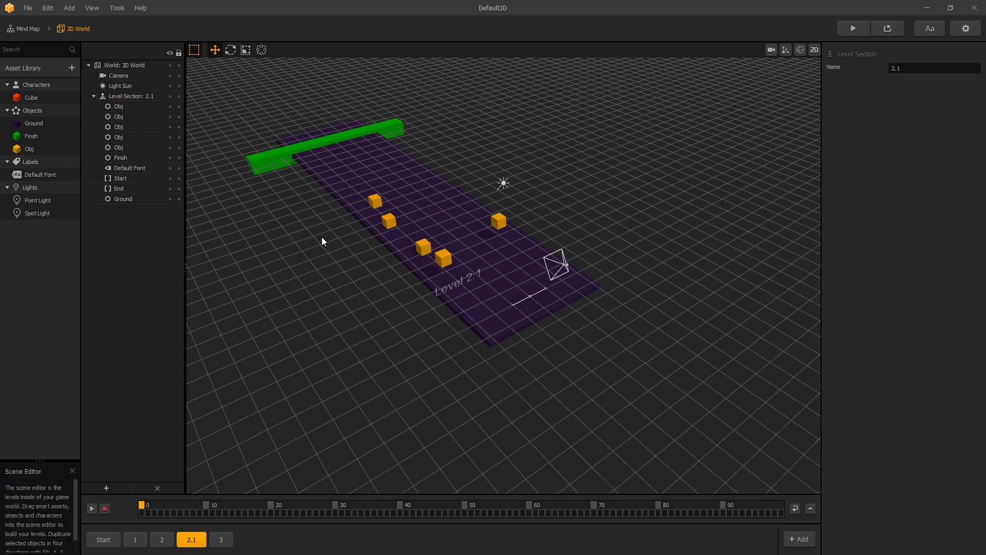
{"action": "left_click", "coordinate": [221, 539]}
{"action": "left_click", "coordinate": [324, 136]}
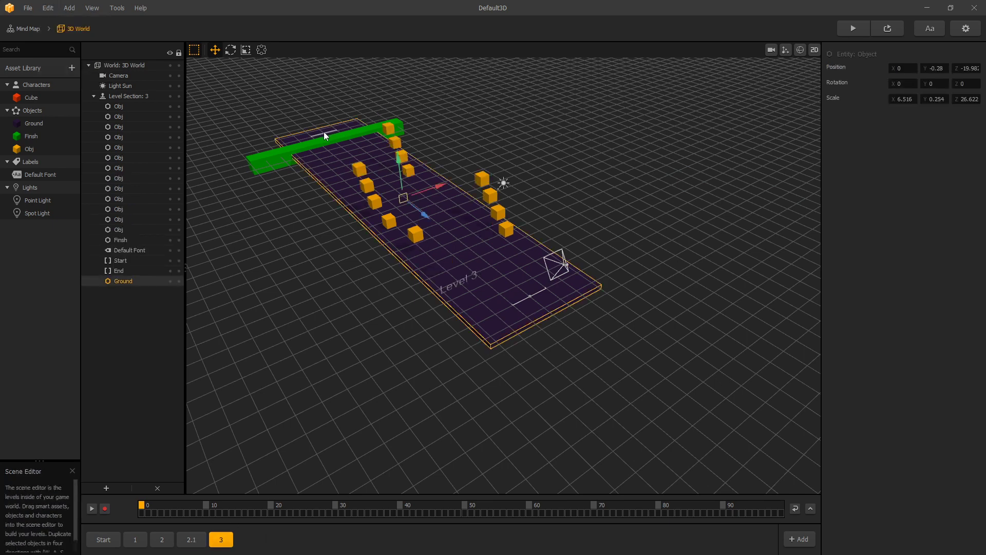
{"action": "left_click", "coordinate": [126, 270]}
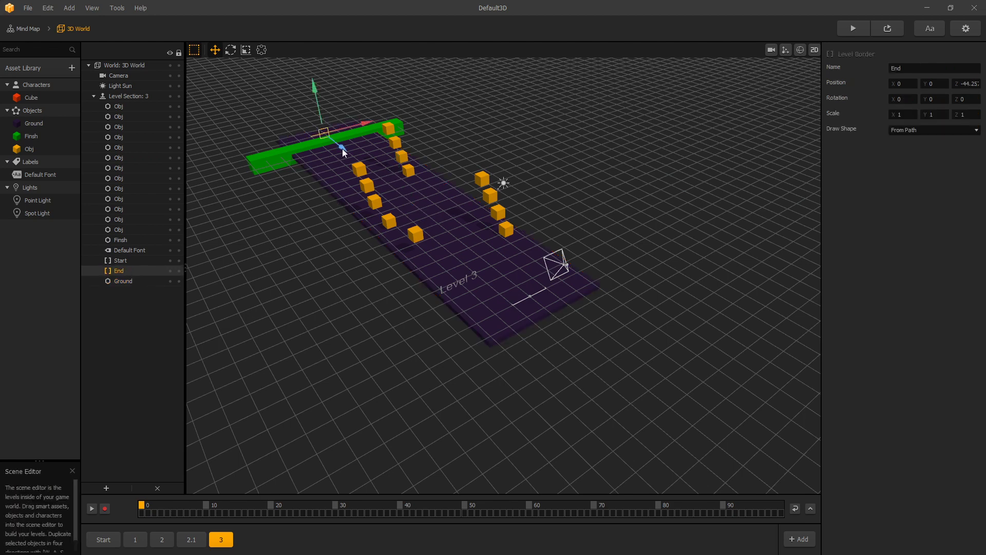
{"action": "left_click", "coordinate": [717, 134]}
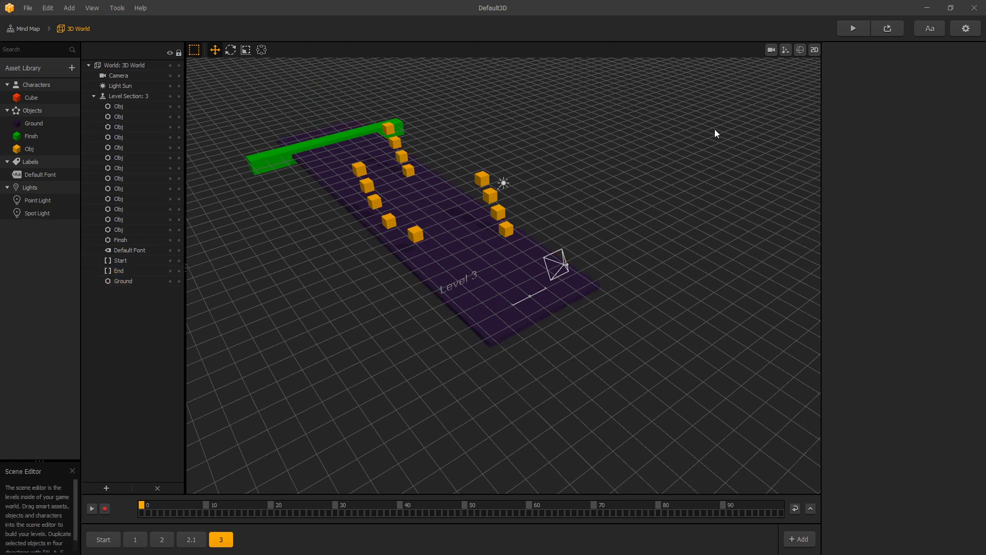
{"action": "left_click", "coordinate": [851, 26]}
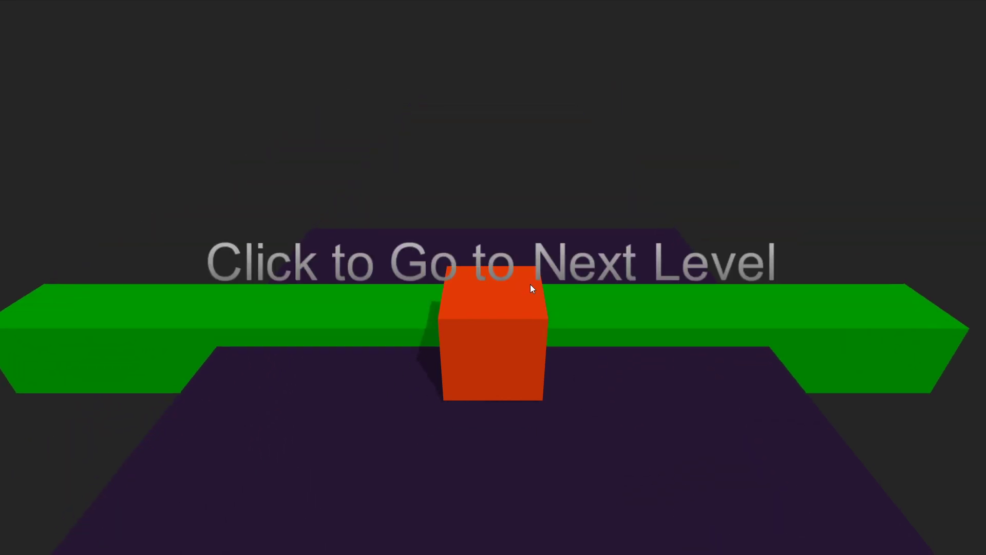
Step: Advance past the 'Click to Go to Next Level' prompts into Level 2, then Level 3
{"action": "left_click", "coordinate": [493, 276]}
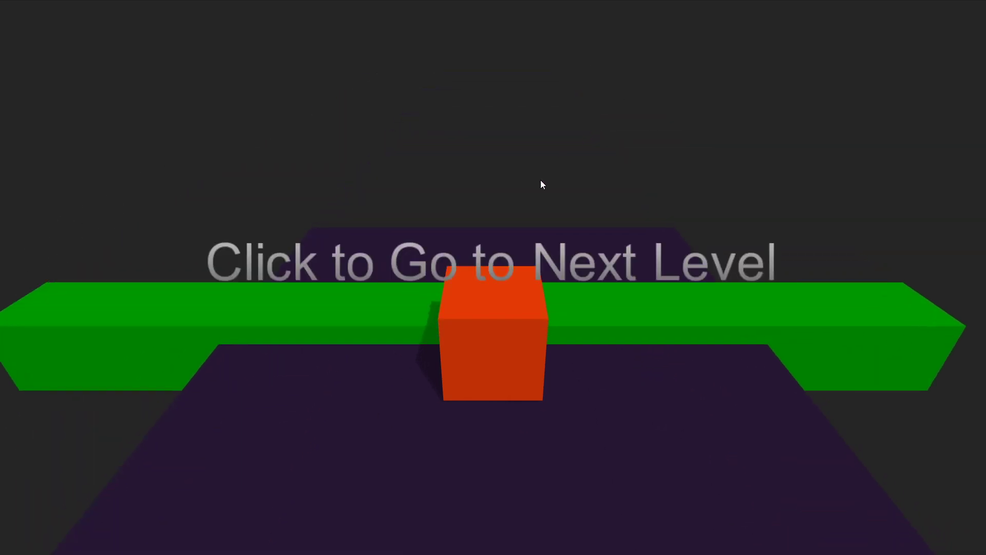
{"action": "left_click", "coordinate": [548, 271]}
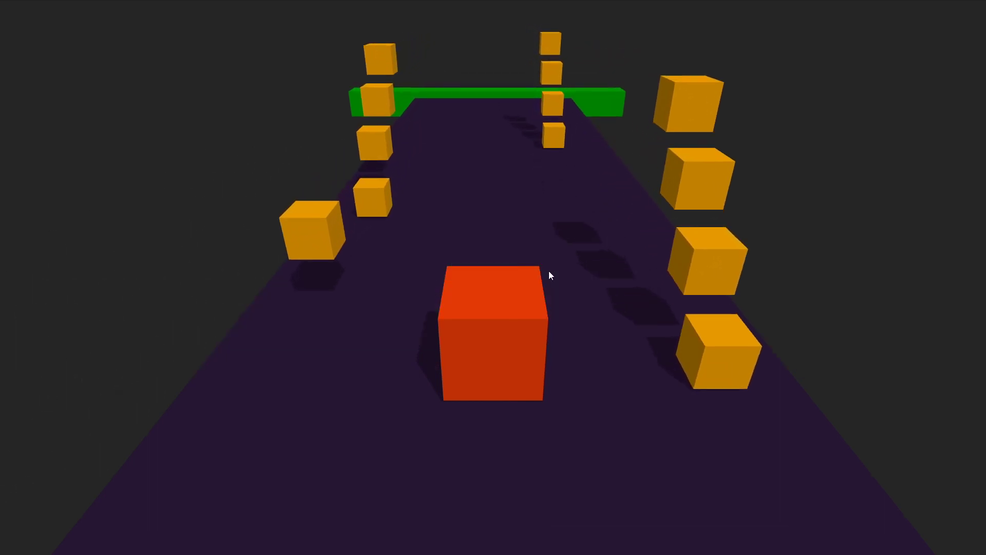